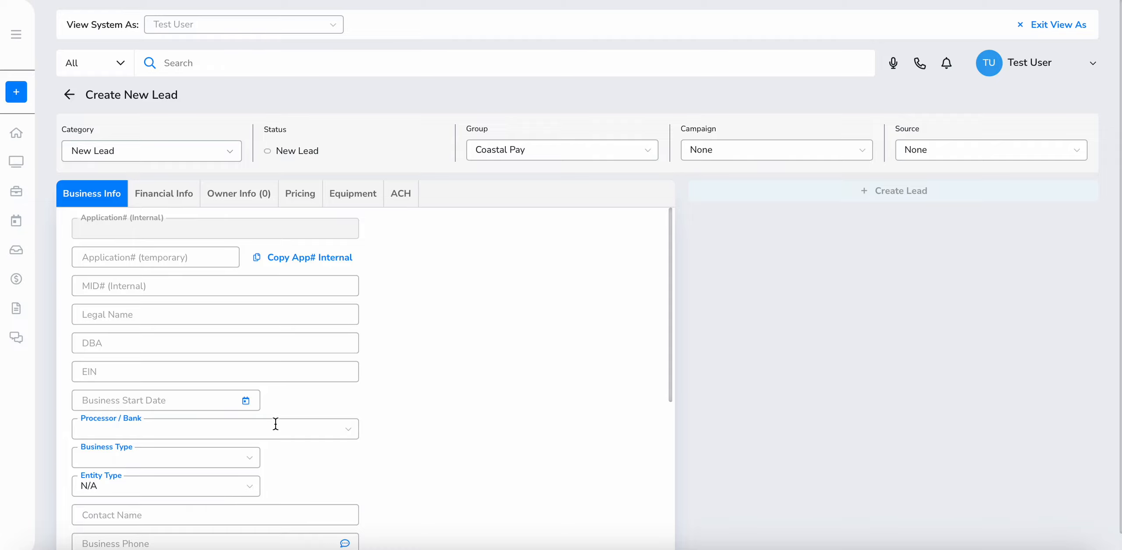
Enter TestUser2023 as the DBA name and create the lead
left_click(261, 344)
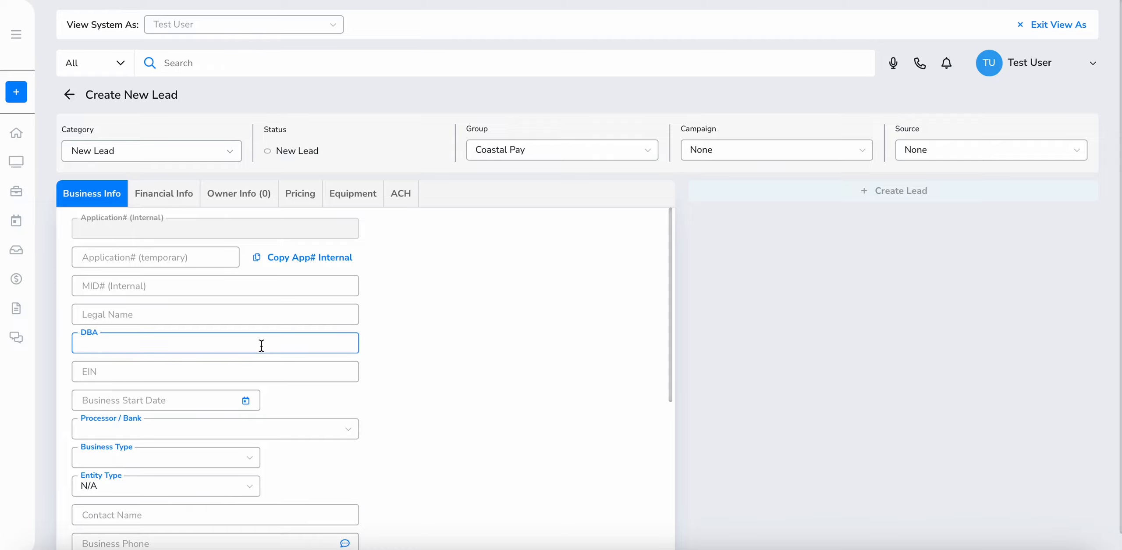
type("TestUser2023")
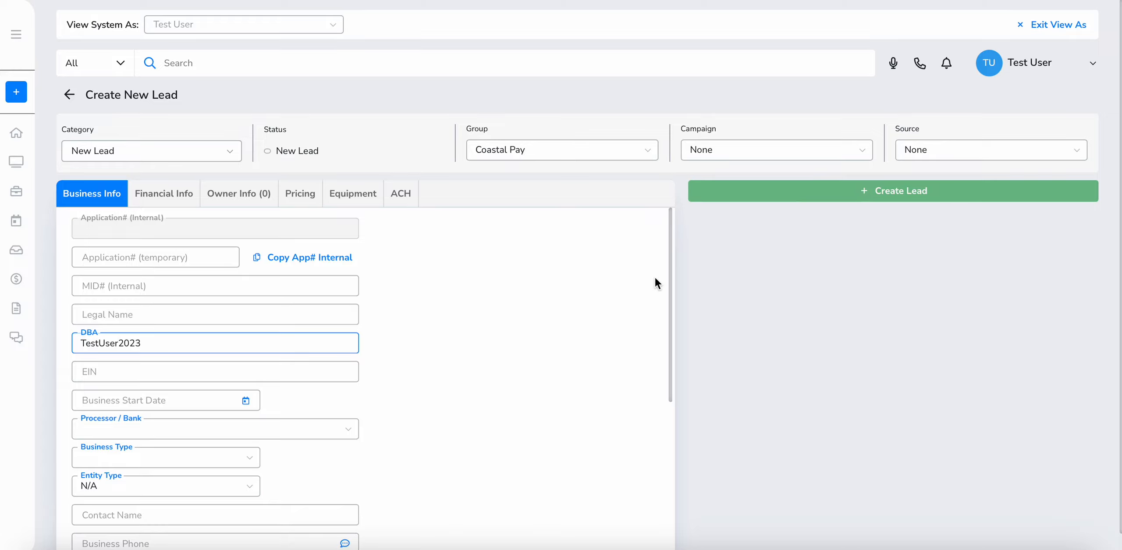
left_click(833, 191)
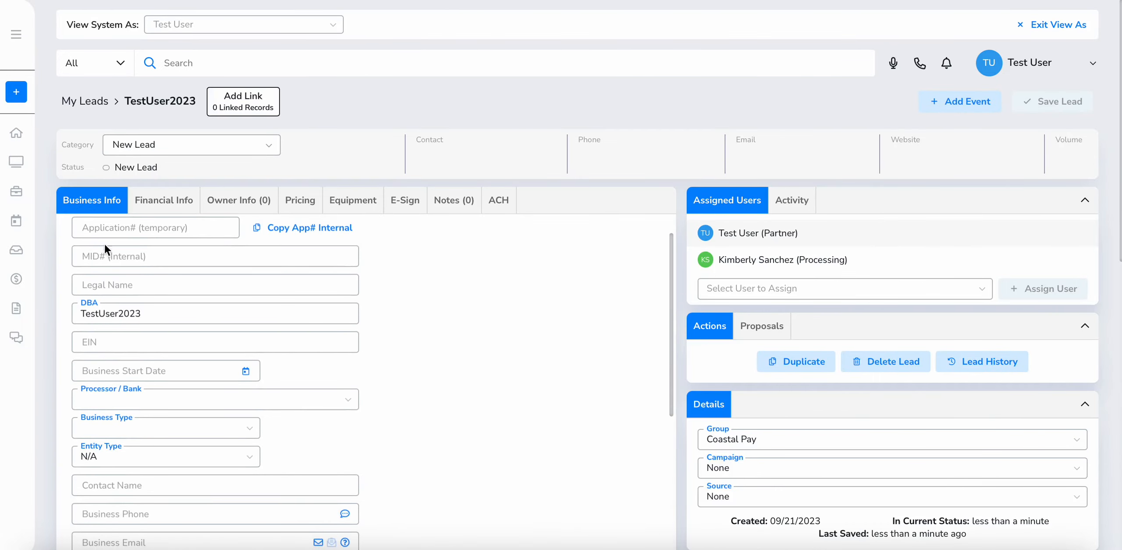
left_click_drag(131, 237, 85, 236)
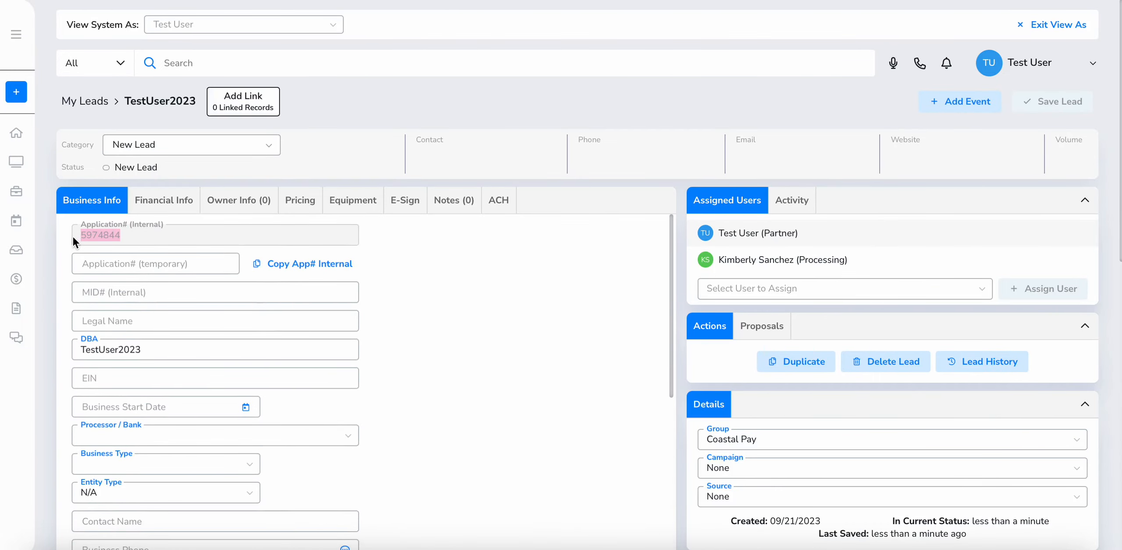
scroll(313, 323, "down", 1)
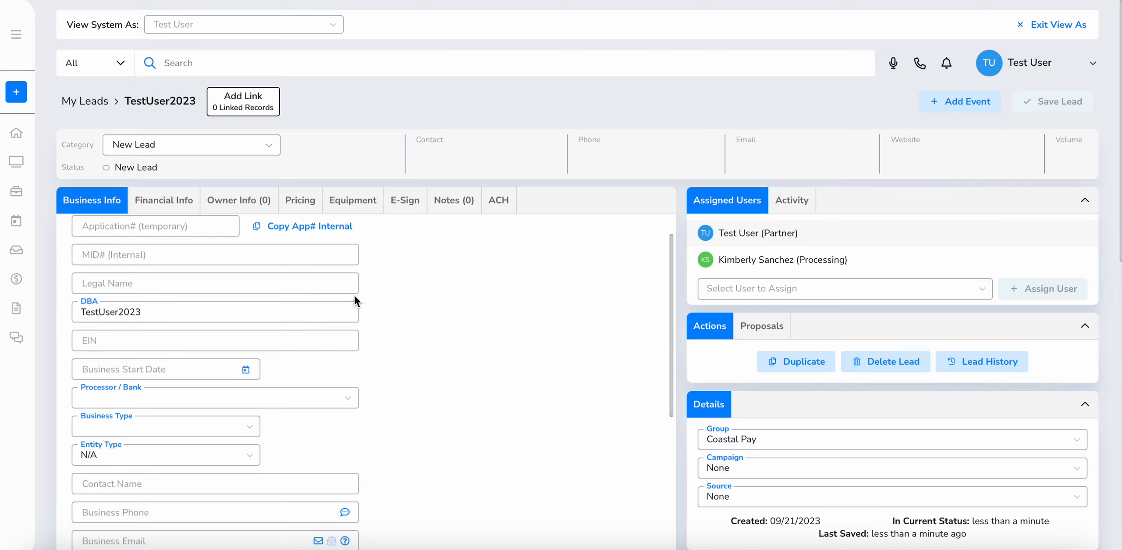
scroll(355, 295, "down", 6)
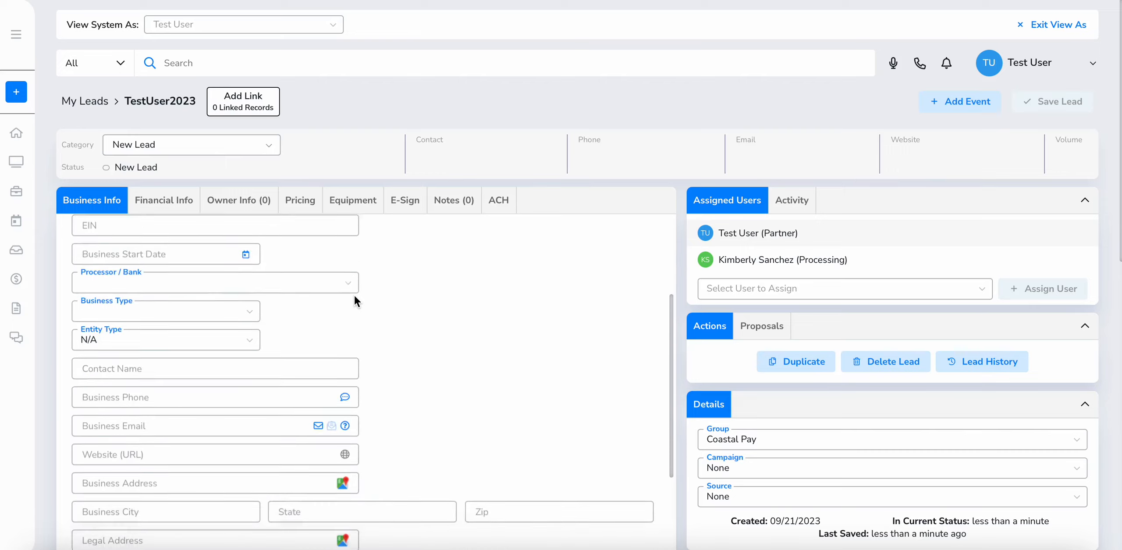
scroll(354, 294, "up", 5)
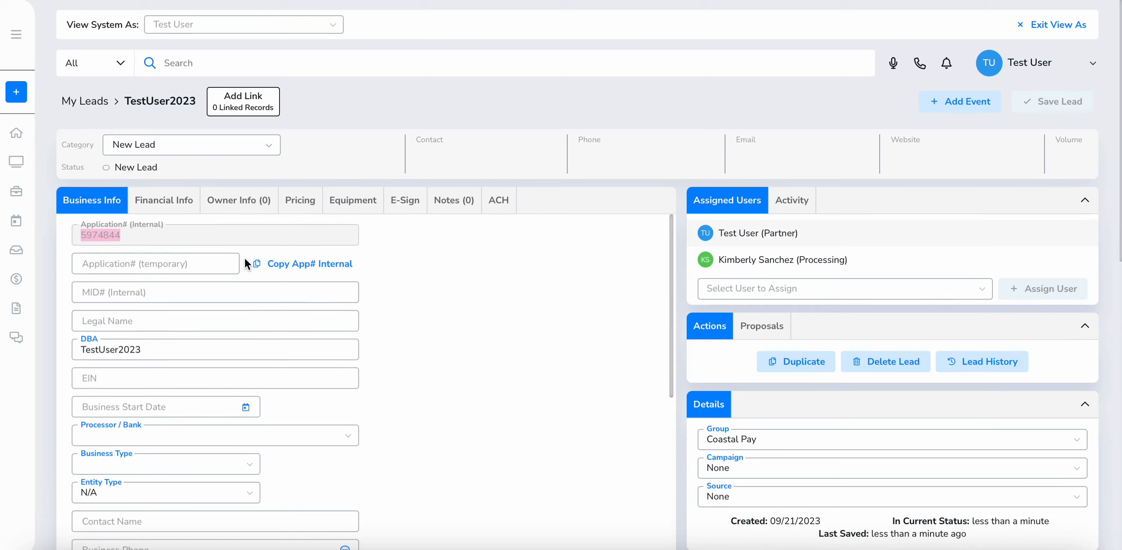
scroll(215, 293, "down", 3)
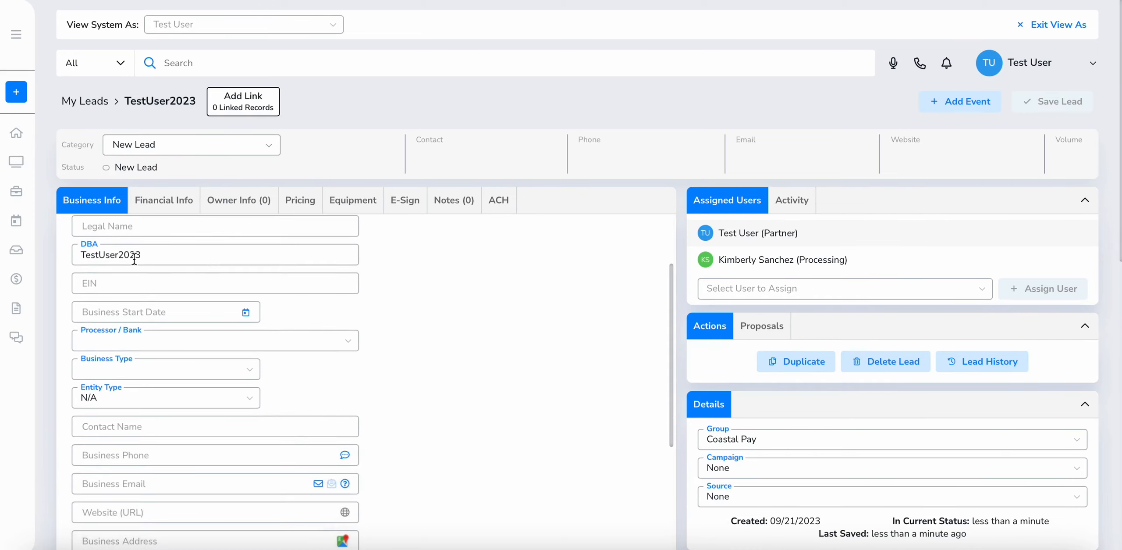
Enter legal name TestUserLLC, EIN 000000000 and business start date 09/14/2023
left_click(135, 230)
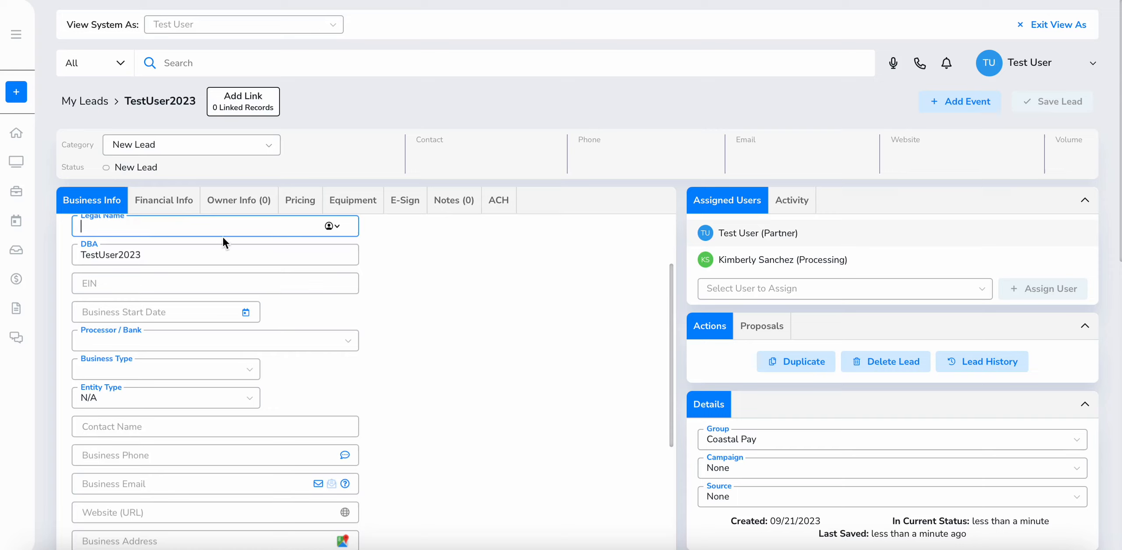
type("TestUserLLC")
key("Tab")
key("Tab")
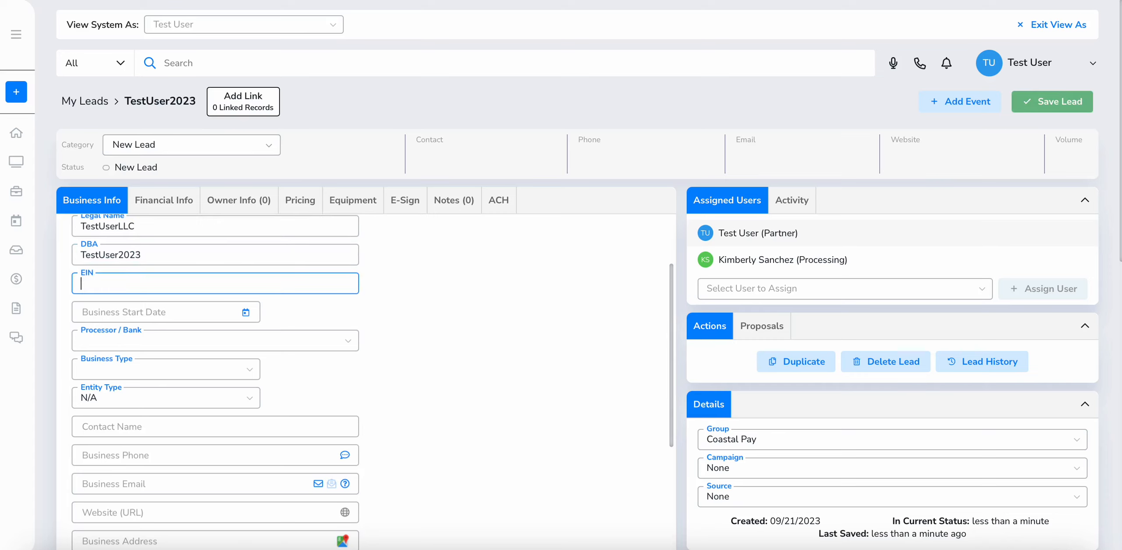
type("000000000")
key("Tab")
left_click(209, 456)
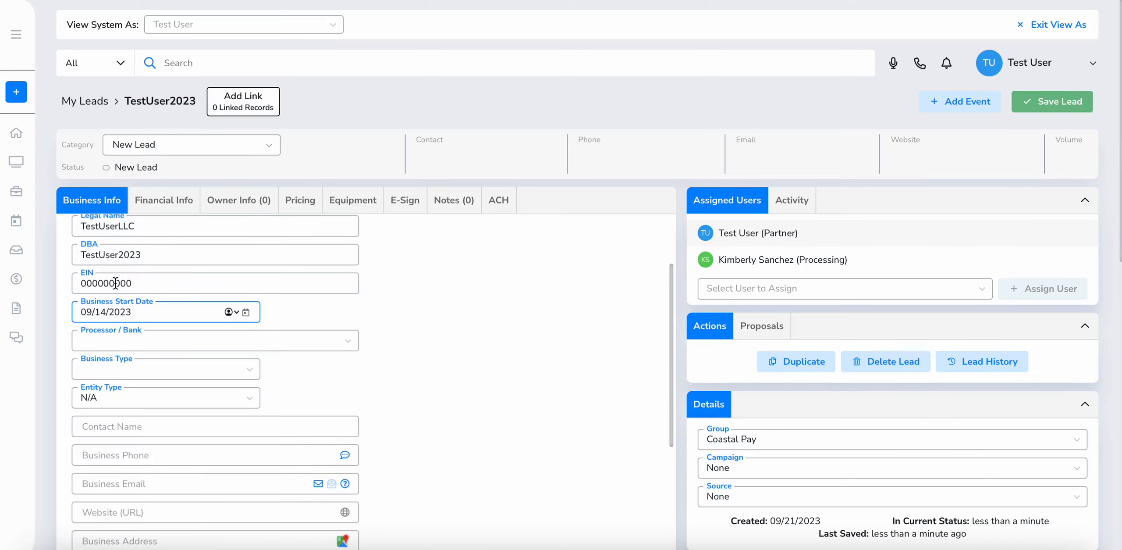
Set the Processor / Bank to Elavon, replacing the initial Axiom choice
left_click(133, 336)
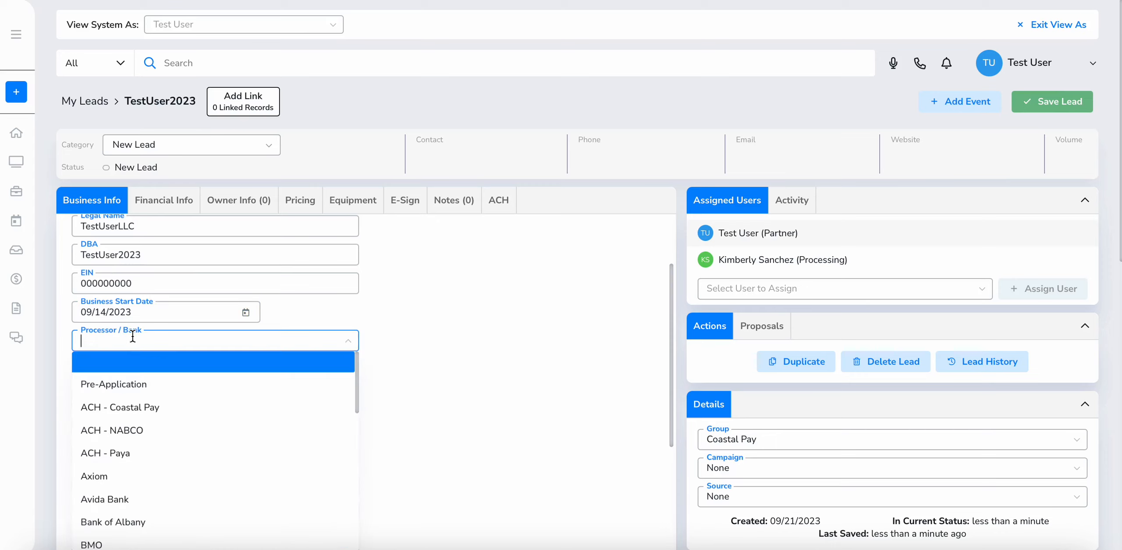
scroll(191, 378, "down", 3)
left_click(183, 372)
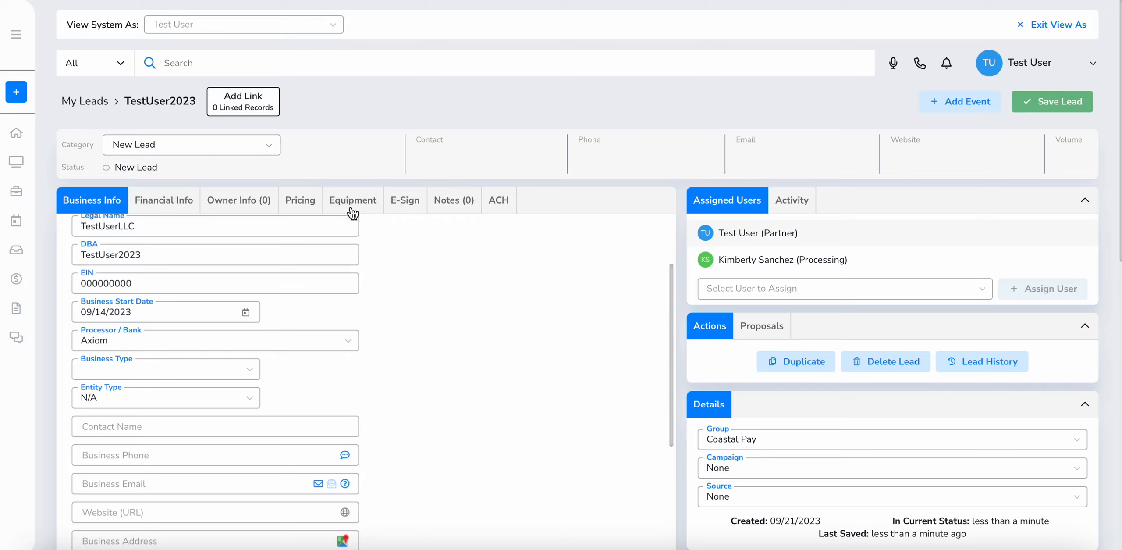
left_click(270, 336)
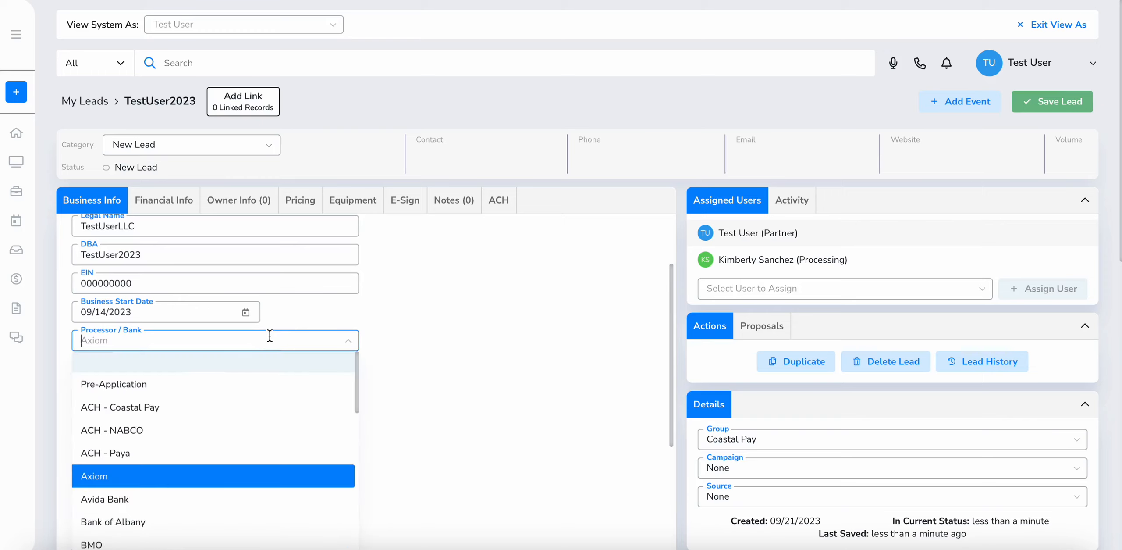
type("elavon")
left_click(233, 363)
scroll(233, 347, "down", 2)
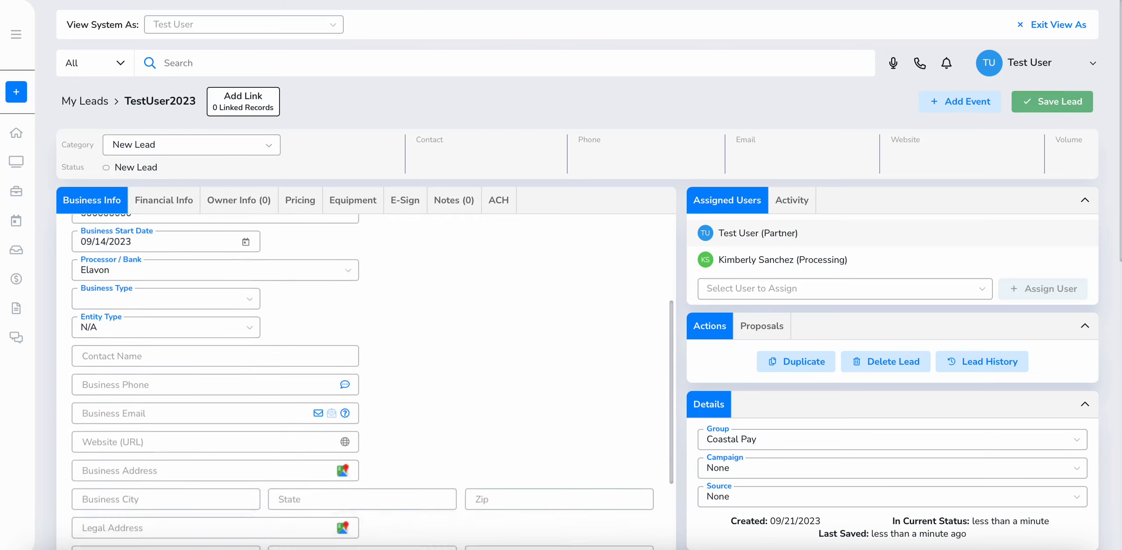
scroll(232, 347, "up", 3)
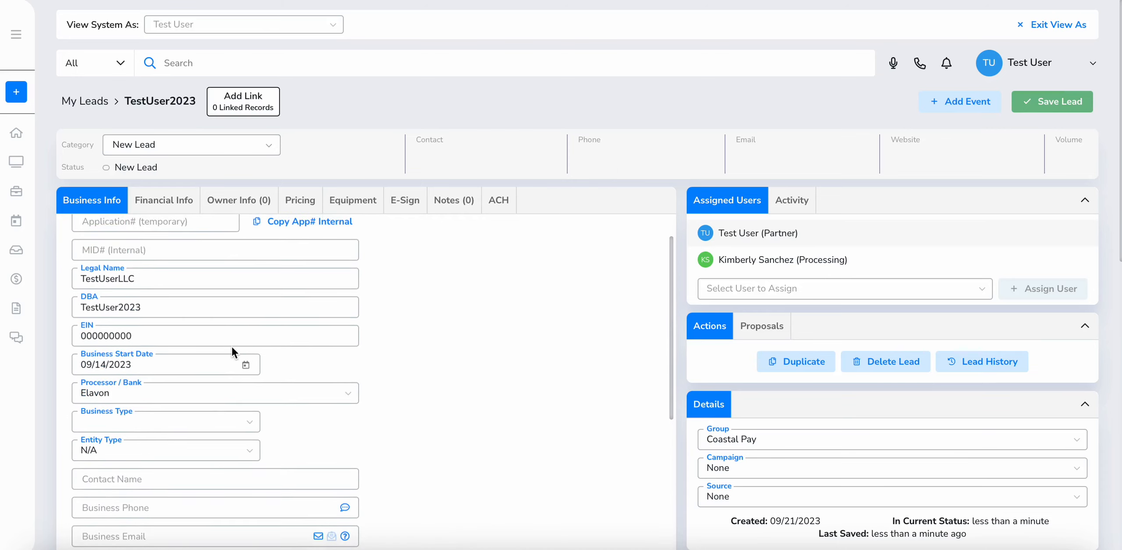
left_click(360, 207)
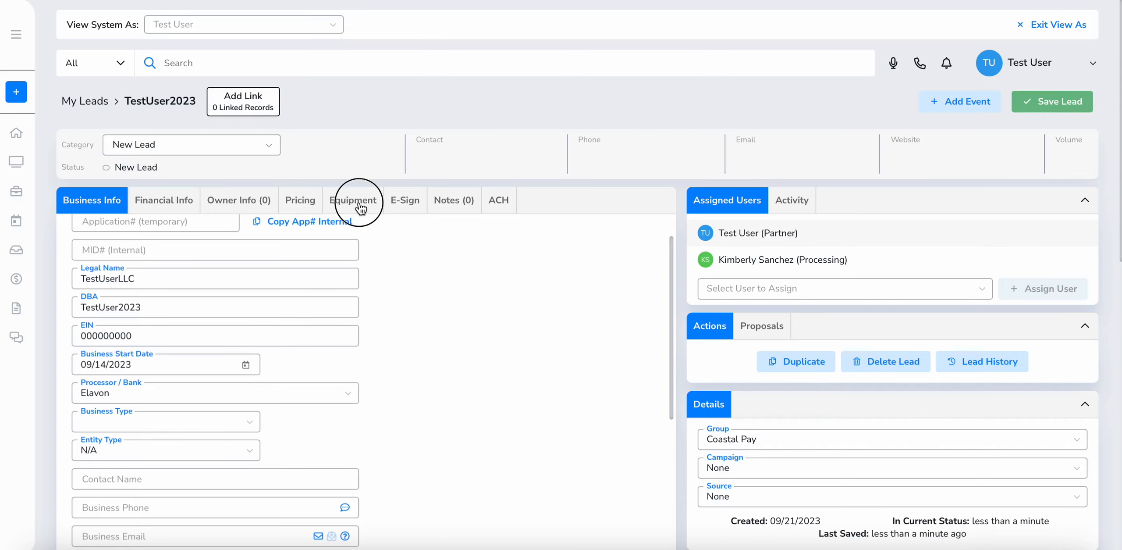
left_click(82, 203)
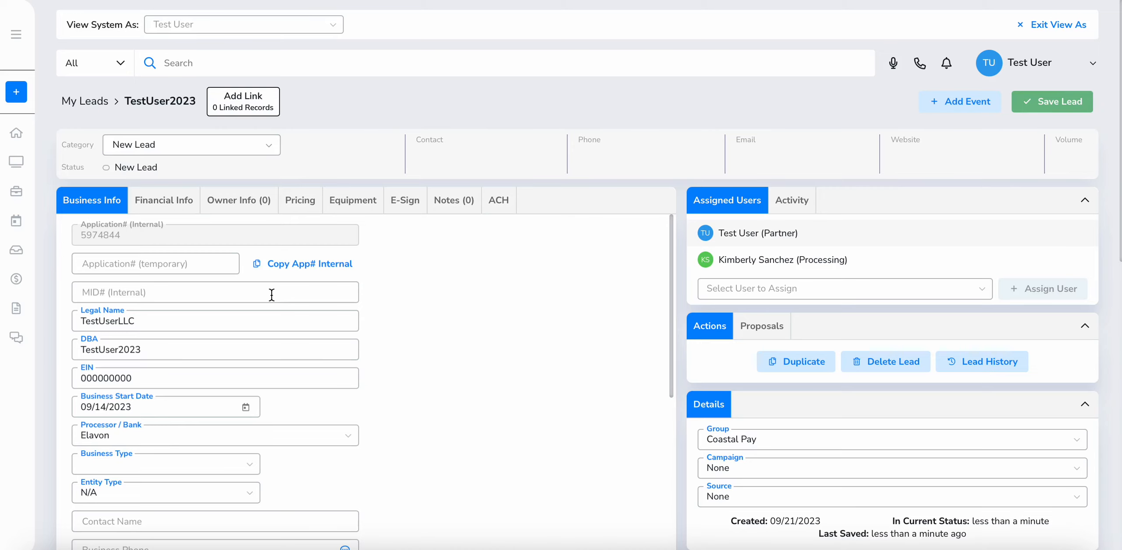
left_click(203, 434)
left_click(420, 232)
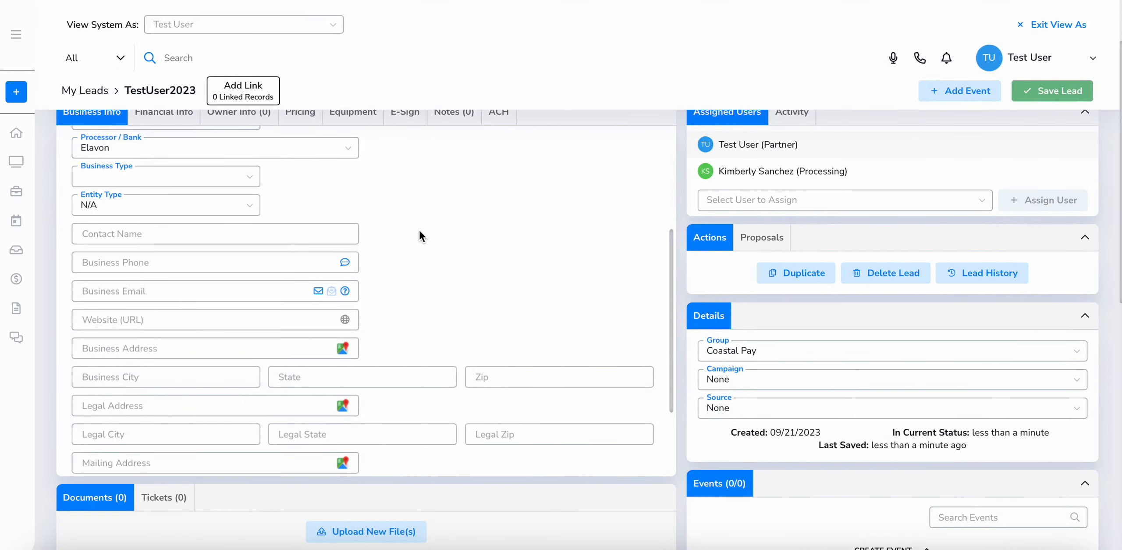
scroll(332, 237, "up", 10)
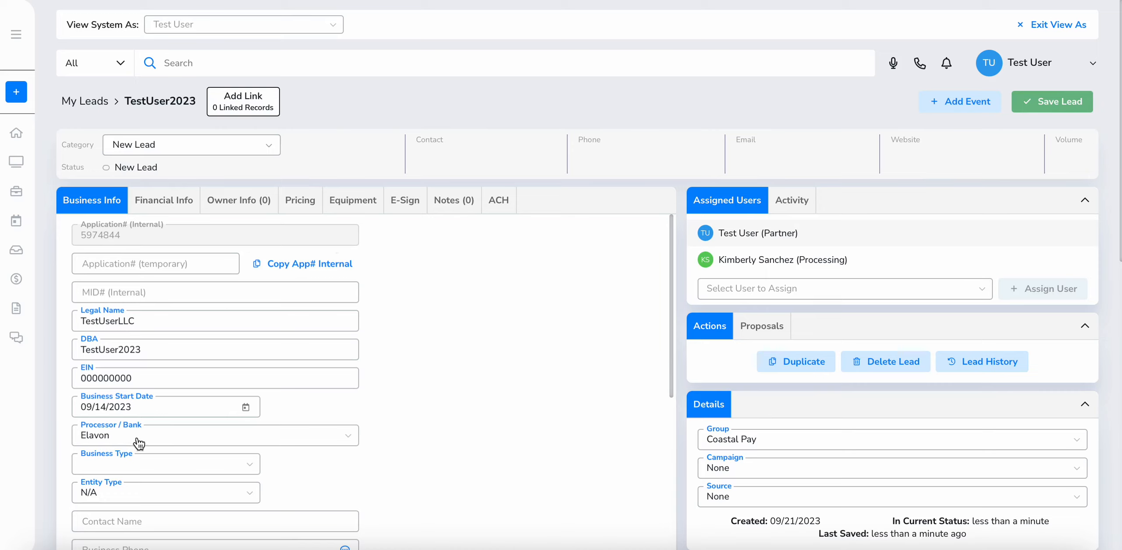
Set the business type to Retail and the entity type to LLC
scroll(138, 444, "down", 1)
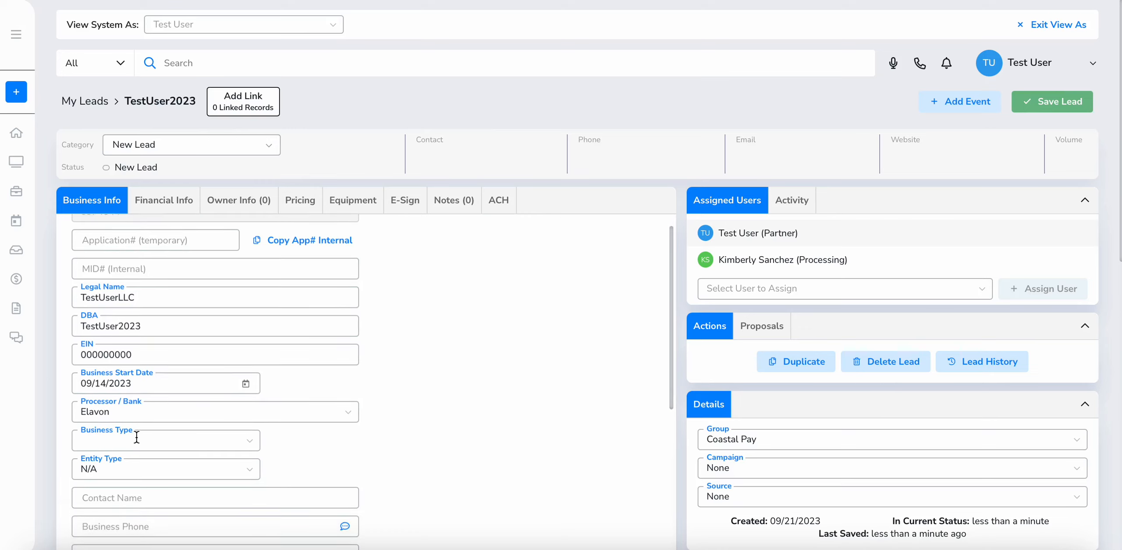
scroll(145, 434, "down", 1)
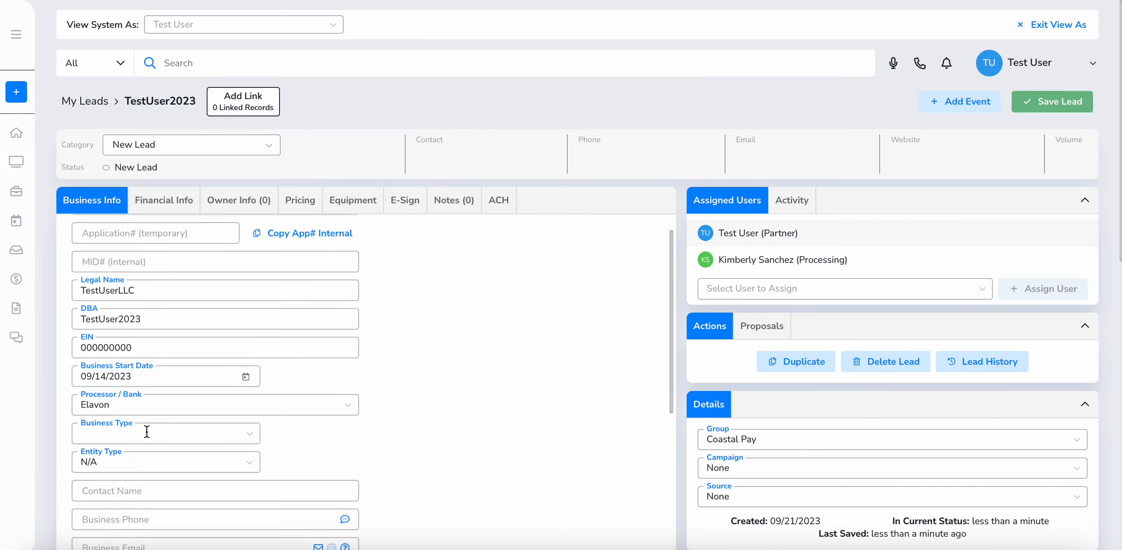
scroll(161, 395, "down", 4)
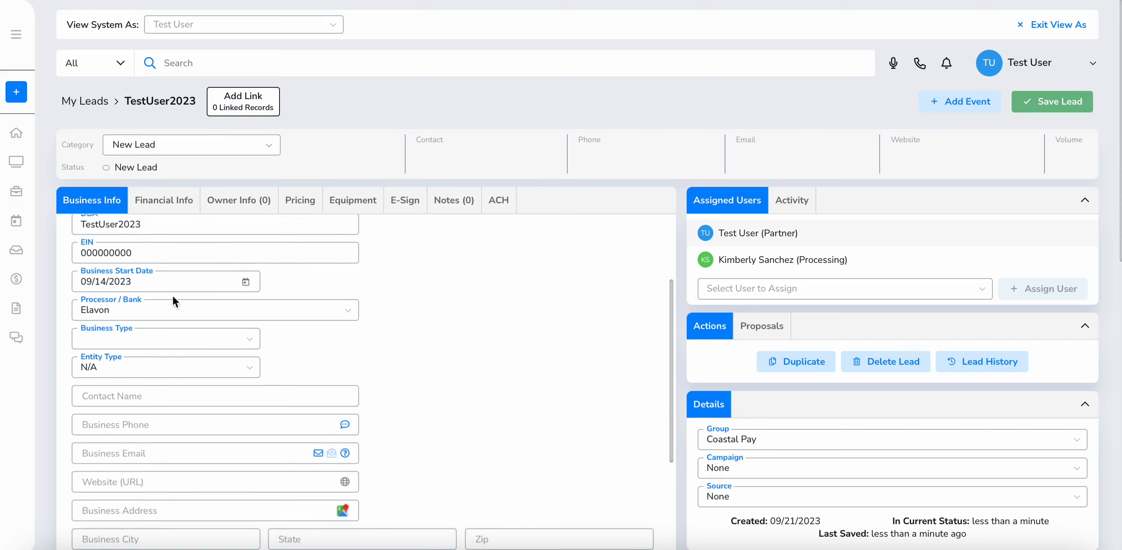
scroll(159, 321, "down", 2)
left_click(162, 296)
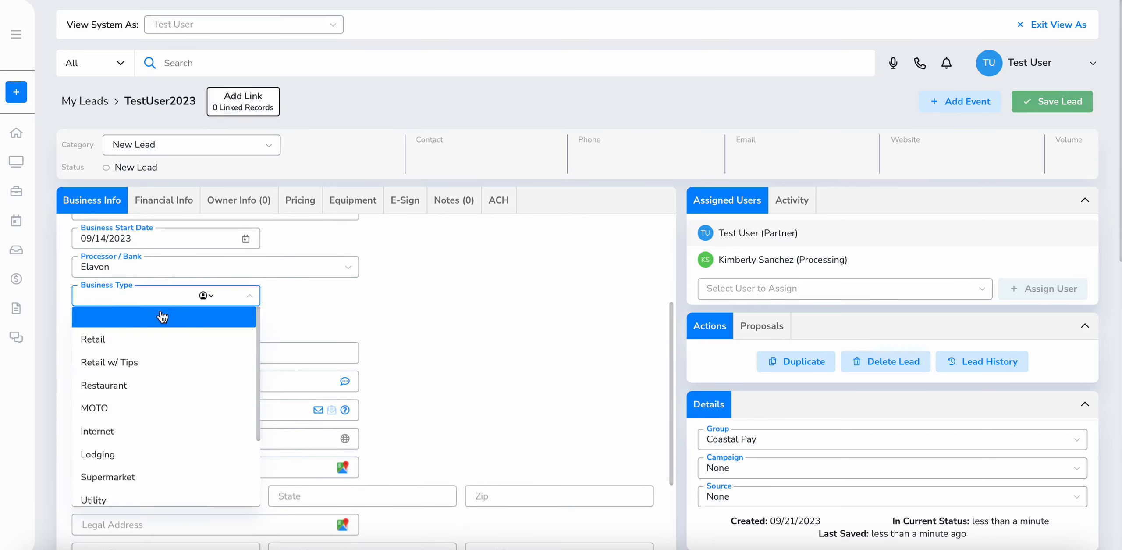
left_click(145, 341)
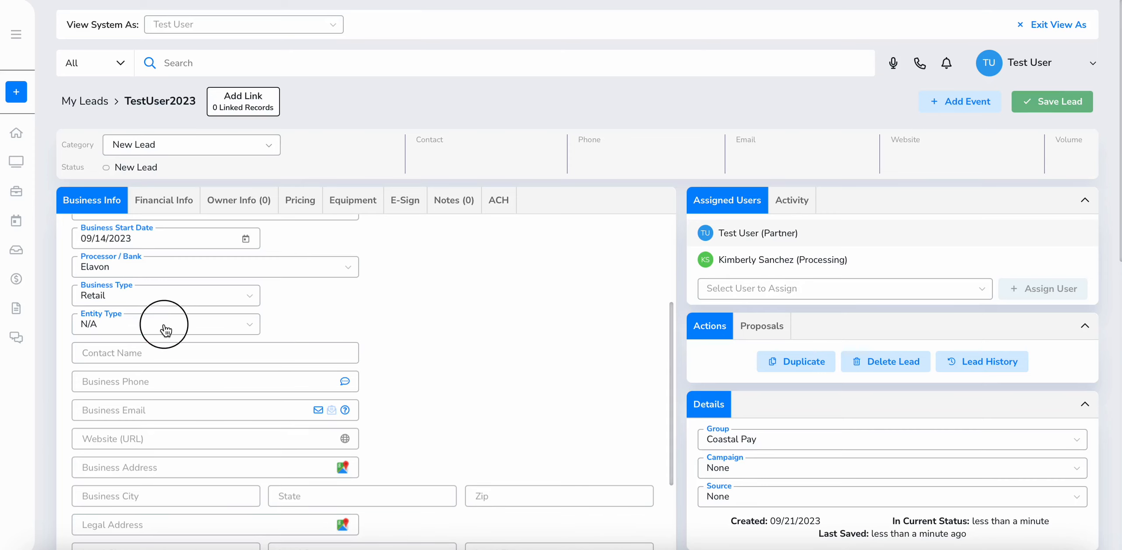
left_click(163, 323)
left_click(148, 393)
Fill in the contact name, business phone number and business e-mail
scroll(148, 397, "down", 2)
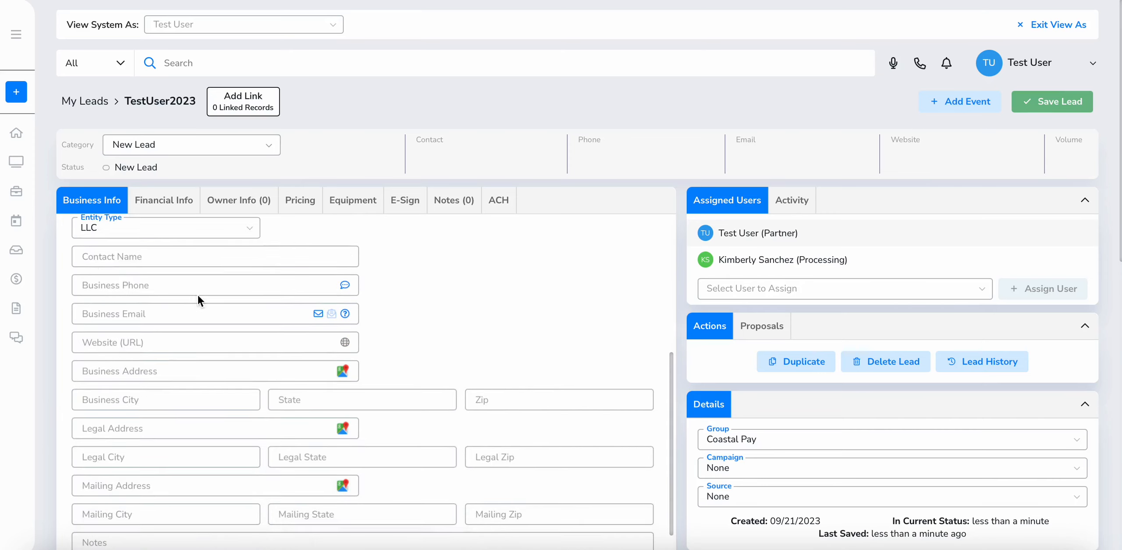
left_click(210, 263)
type("Test User")
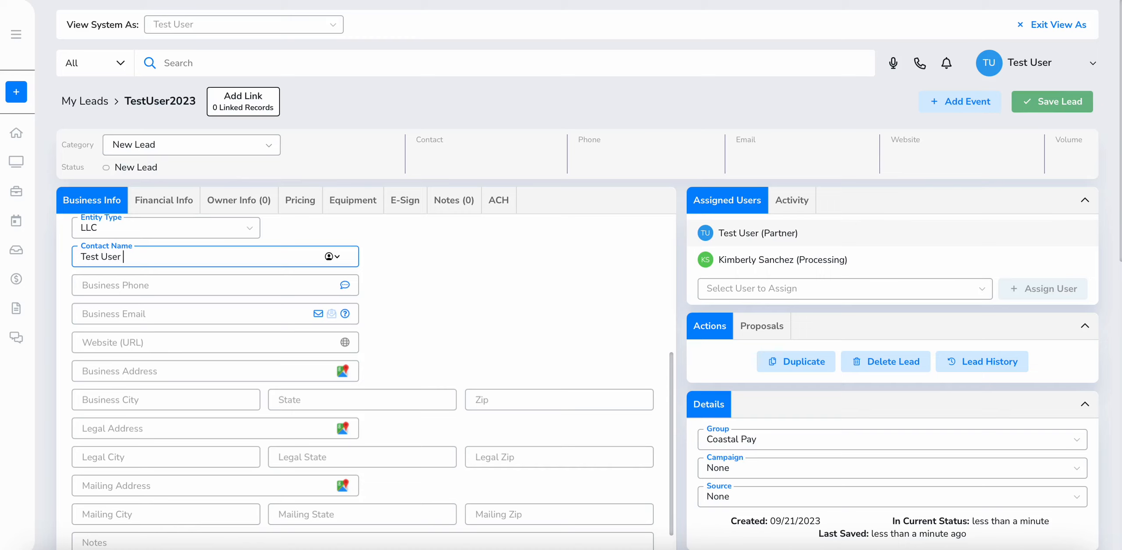
key("Tab")
type("619-00")
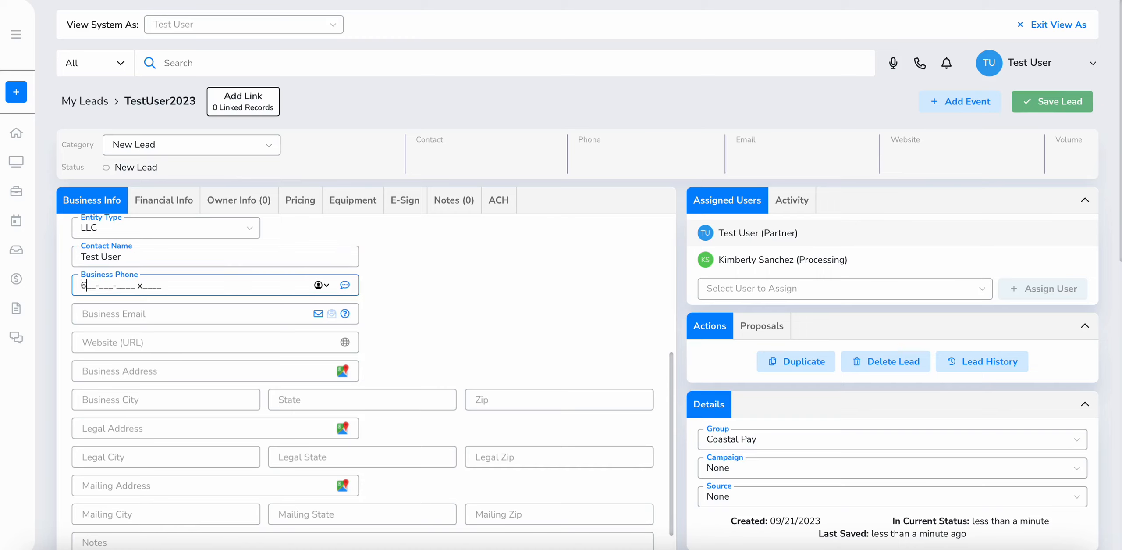
type("0-0000")
key("Tab")
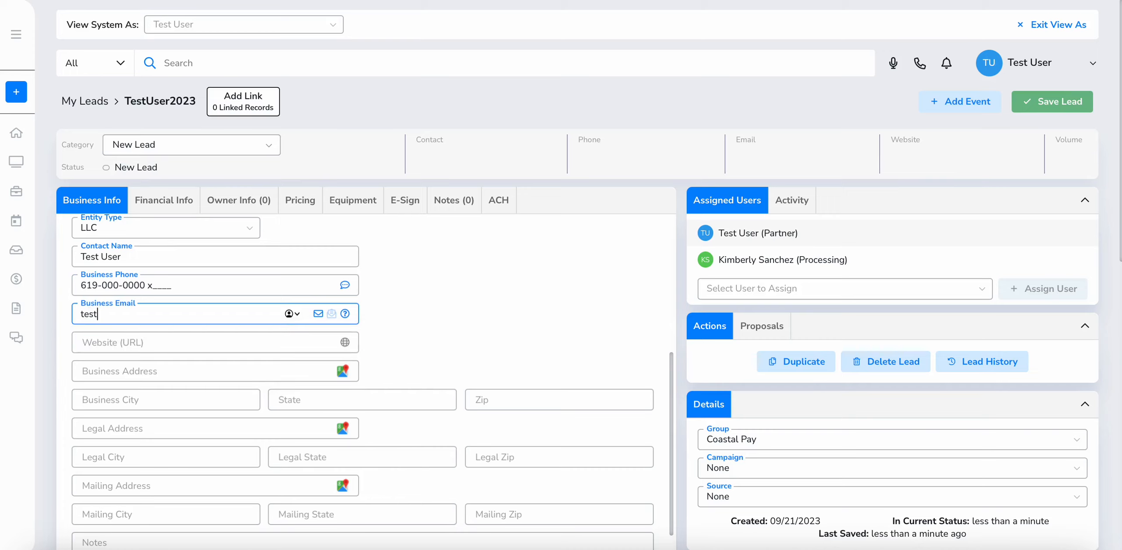
key("Tab")
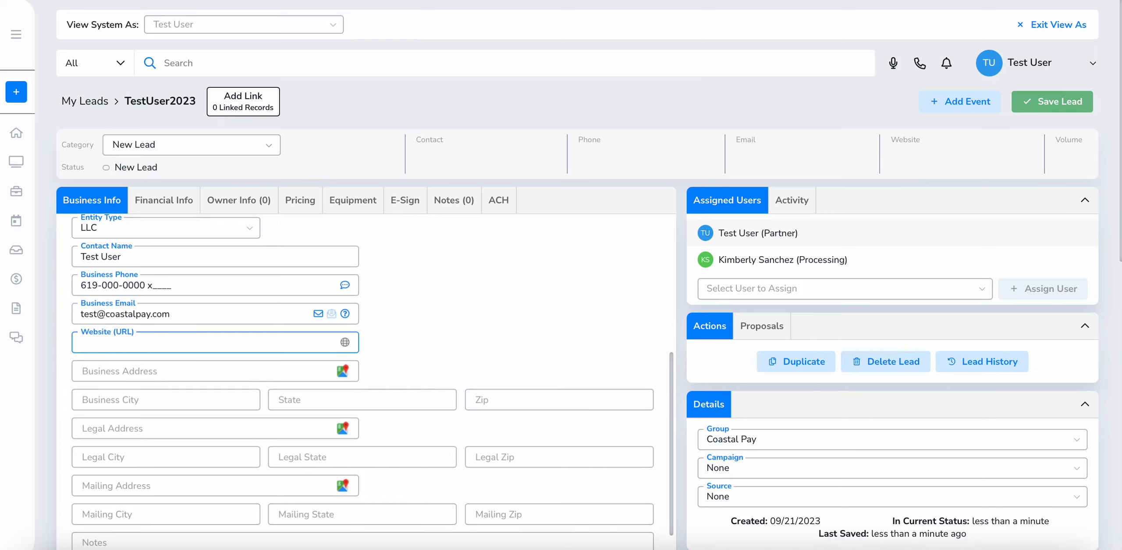
Skip the website and fill in the business address from the Carlsbad suggestion
scroll(367, 381, "down", 1)
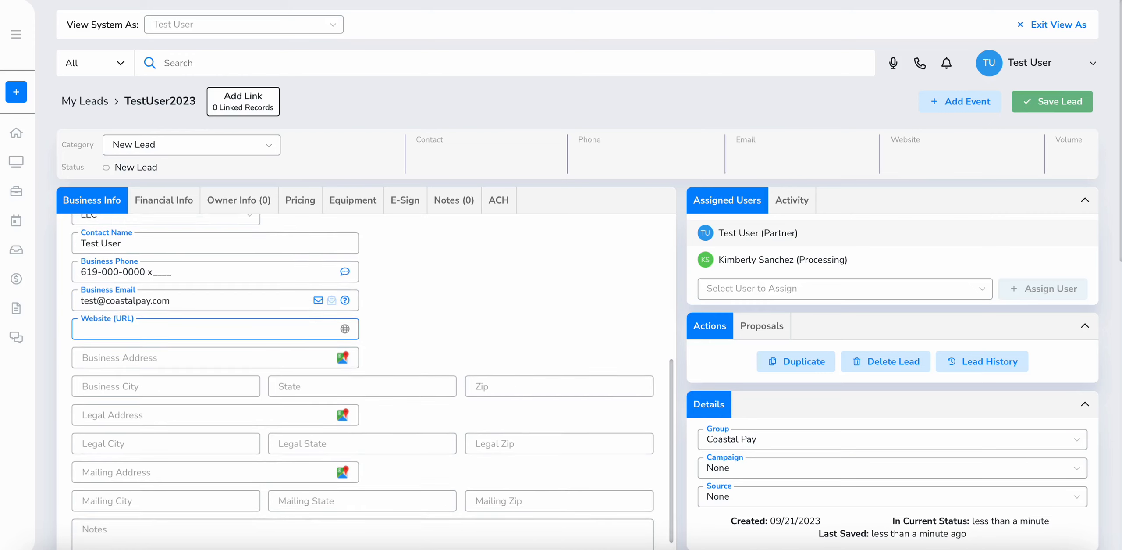
key("Tab")
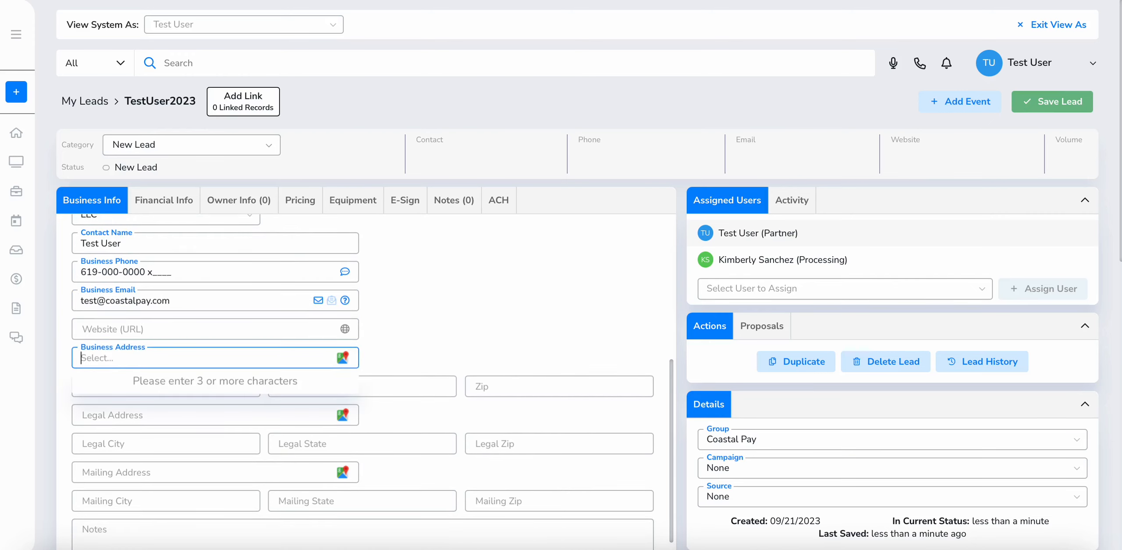
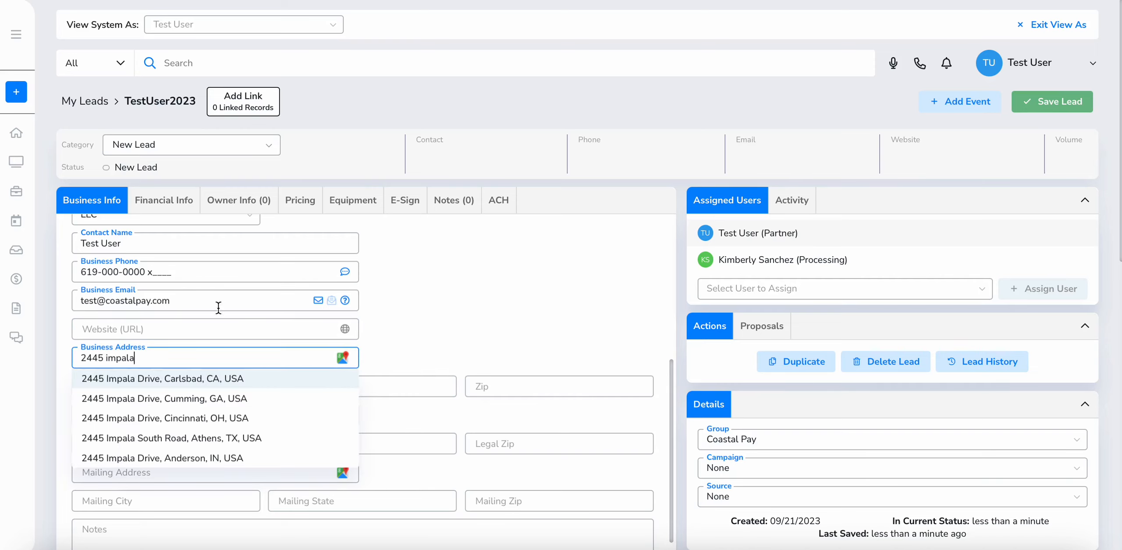
left_click(204, 377)
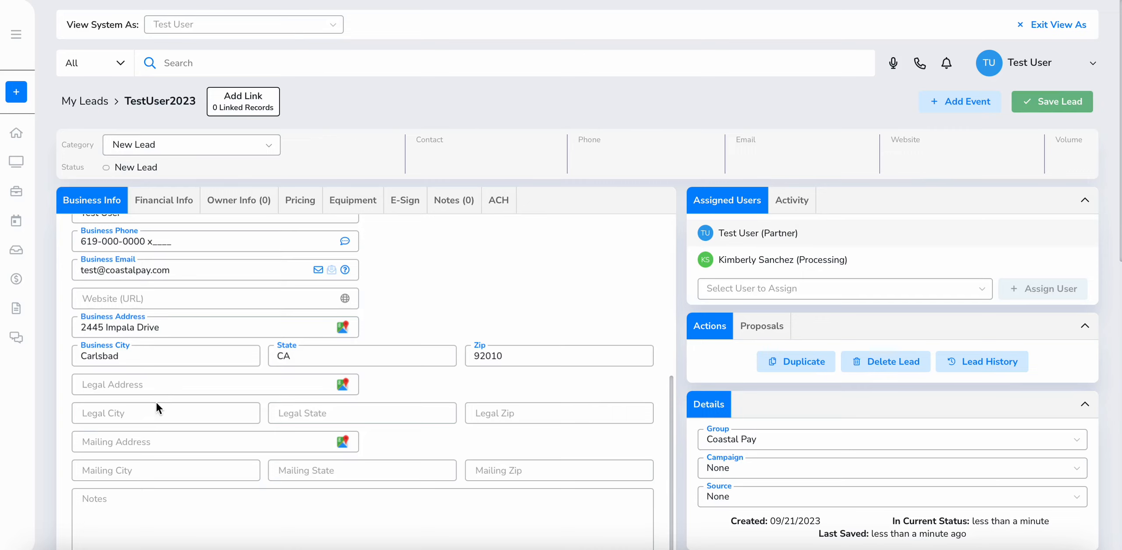
scroll(219, 350, "up", 5)
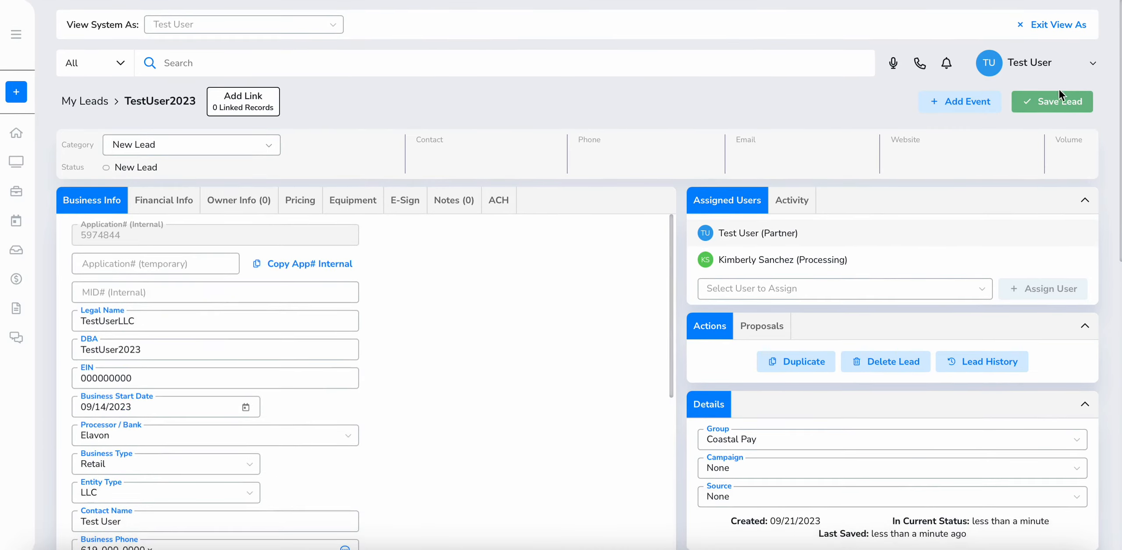
Save the lead's business details and go to its Owner Info section
left_click(1059, 93)
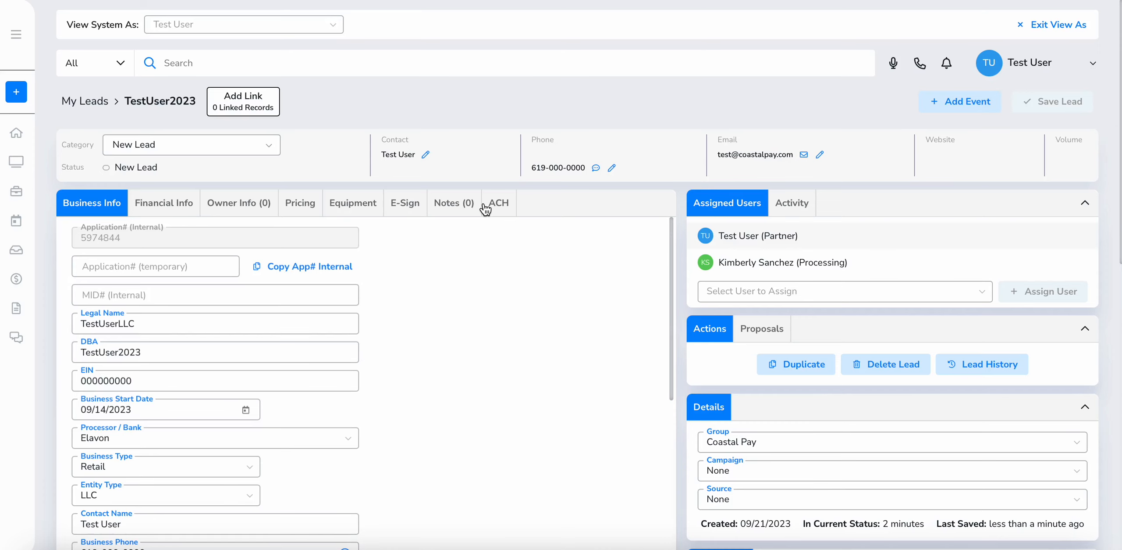
left_click(179, 209)
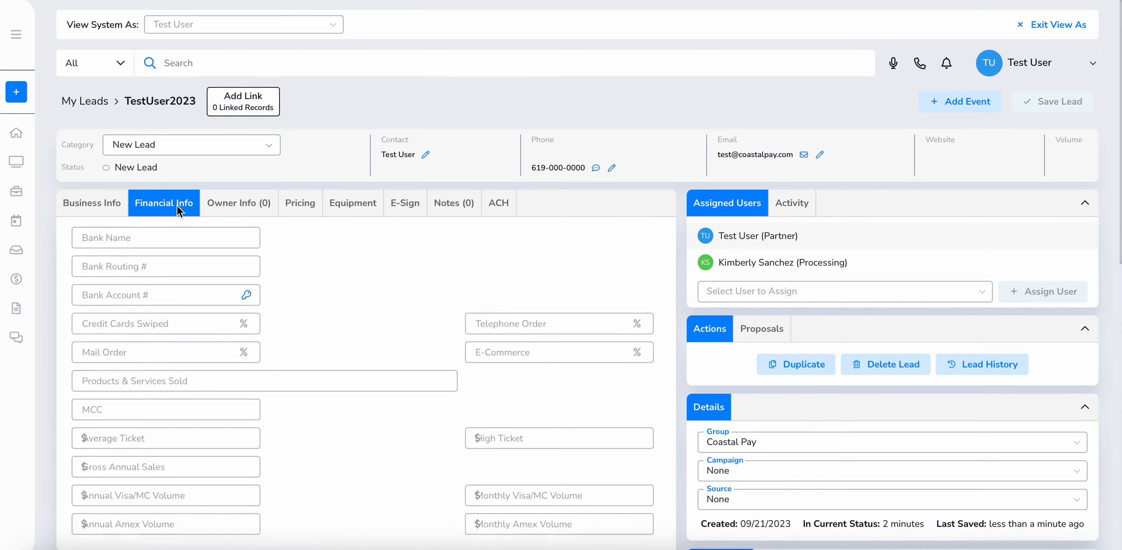
left_click(506, 202)
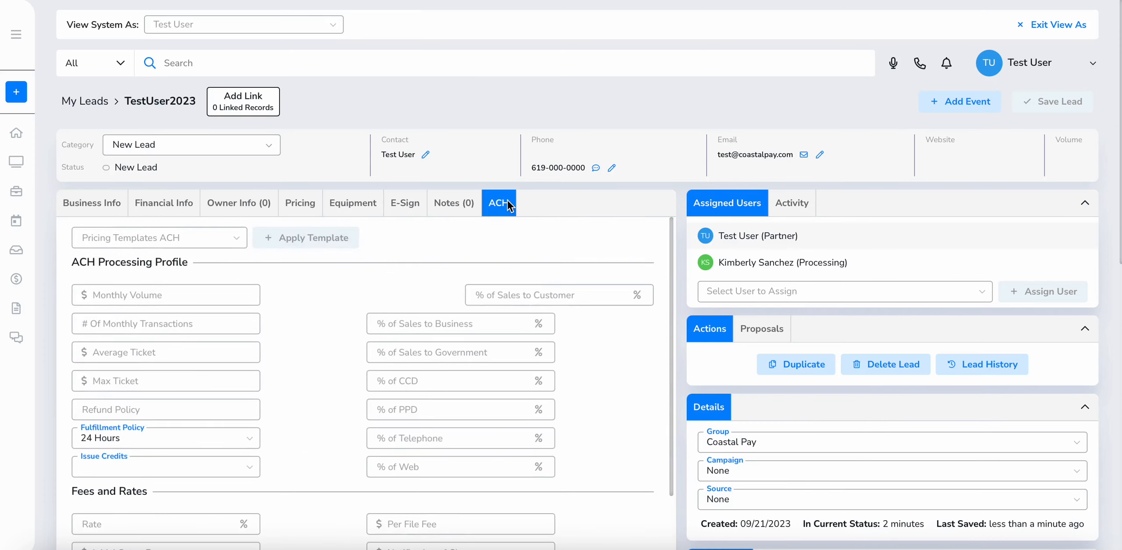
left_click(251, 208)
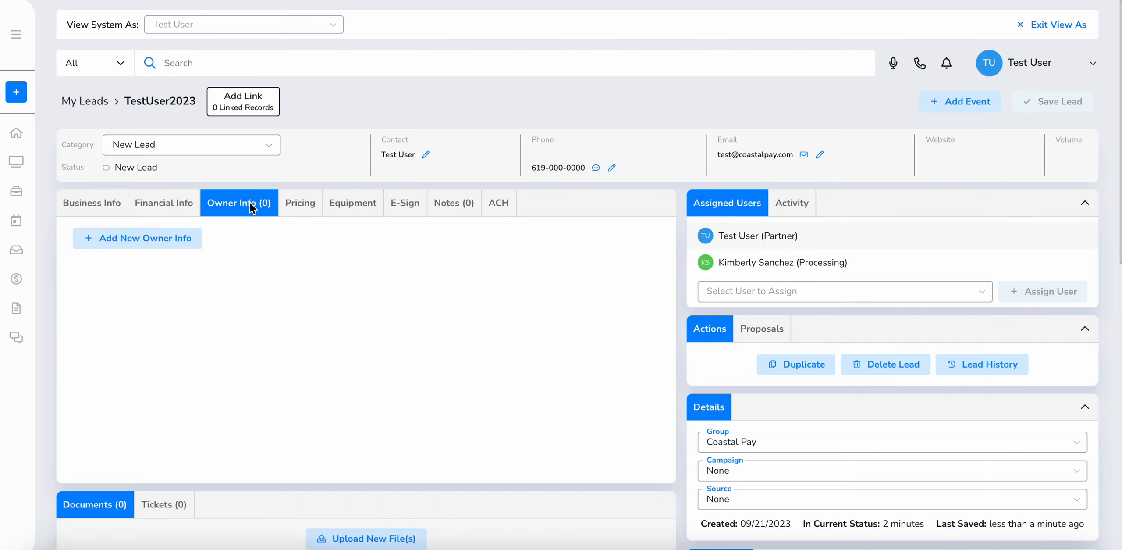
Add a new owner record with the owner's first name, last name and e-mail
left_click(167, 242)
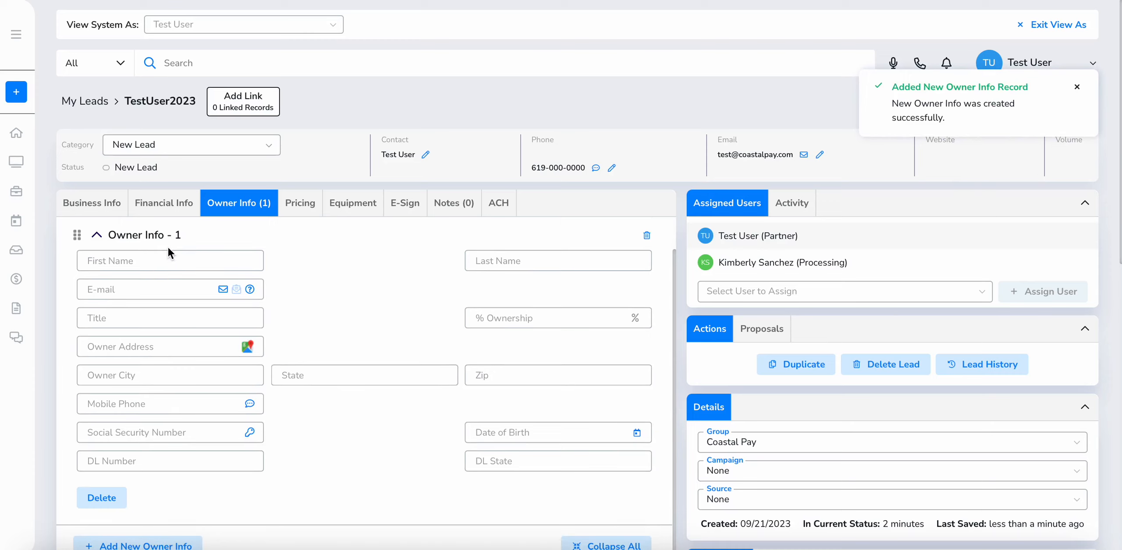
left_click(171, 260)
type("Test")
key("Tab")
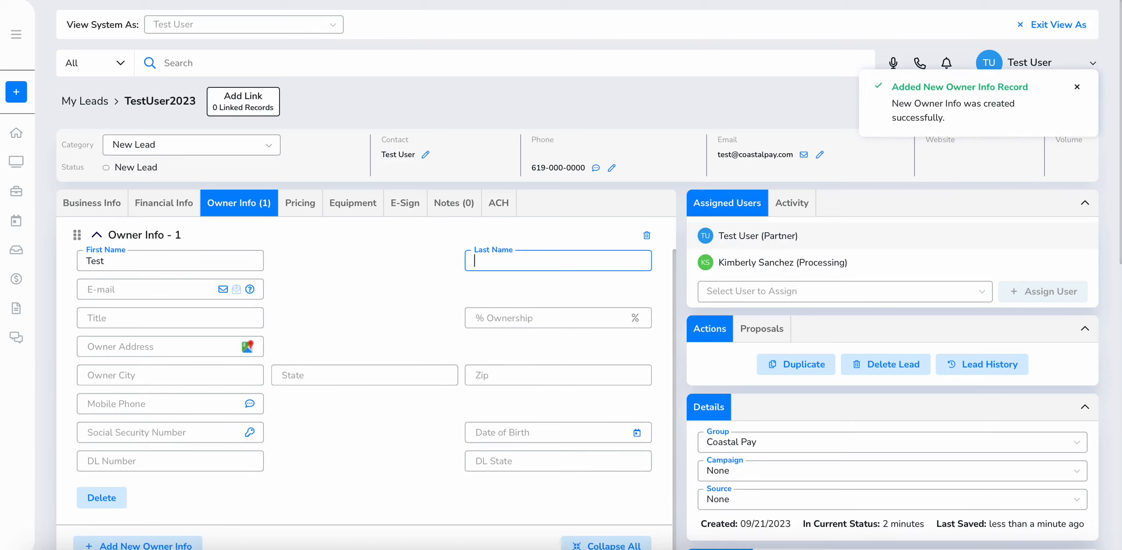
type("User")
key("Tab")
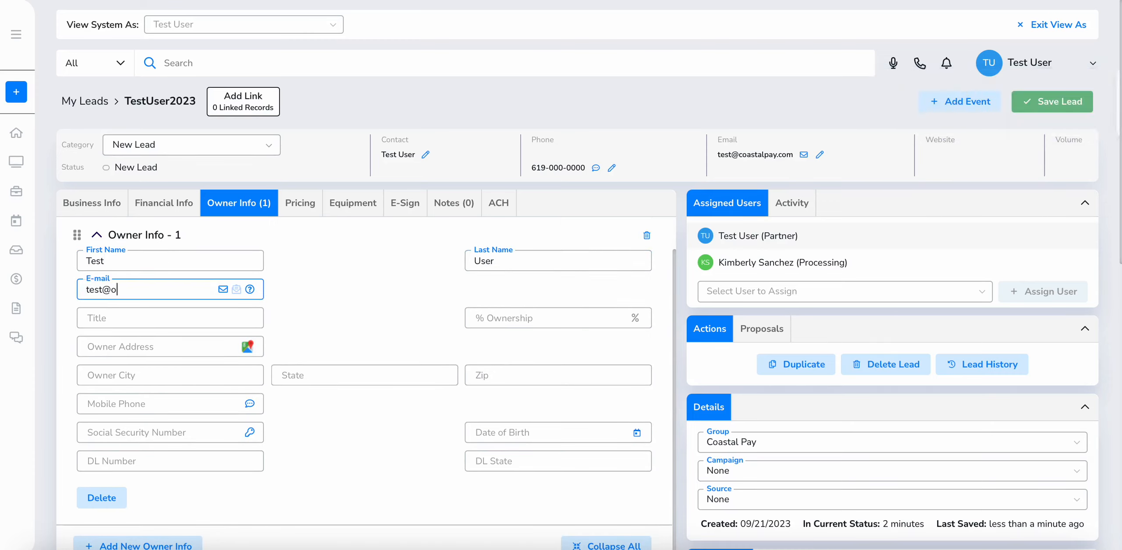
Set the owner's title to Owner at 100% ownership, with the Carlsbad address
key("Tab")
type("Owner")
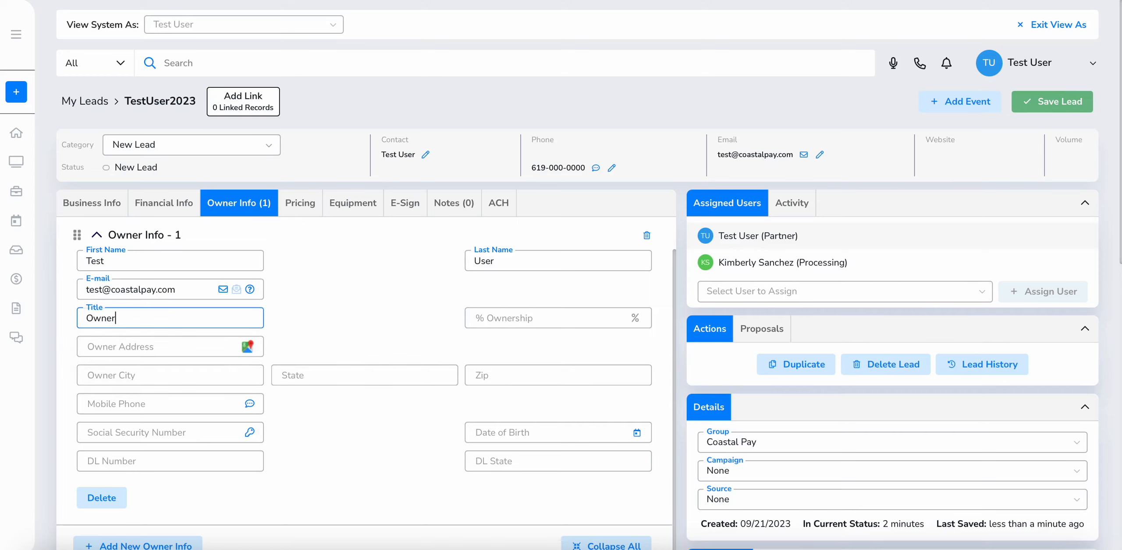
key("Tab")
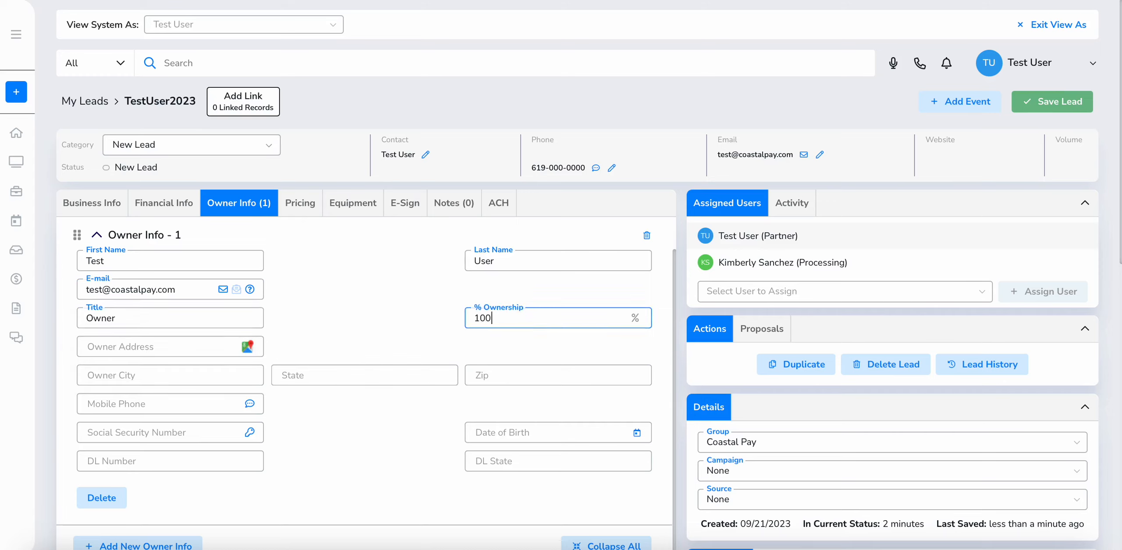
key("Tab")
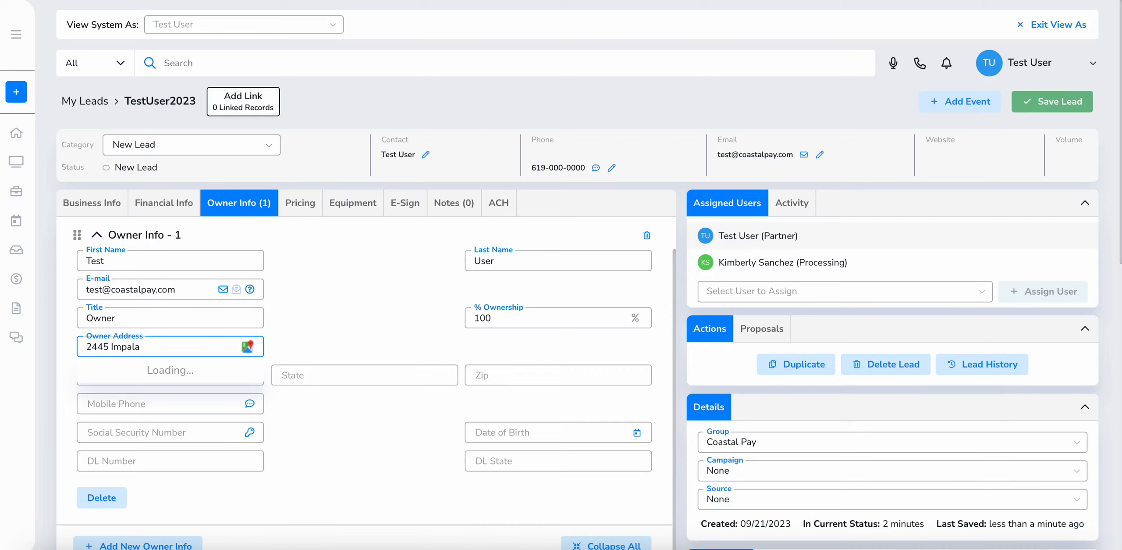
key("Return")
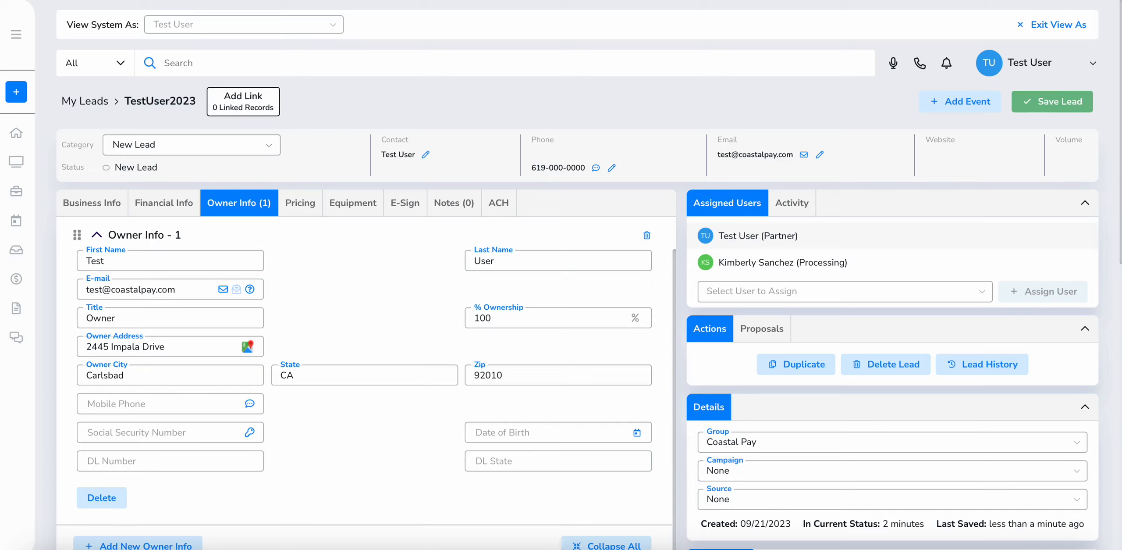
Enter the owner's mobile phone, SSN and date of birth 09/14/2023
left_click(155, 397)
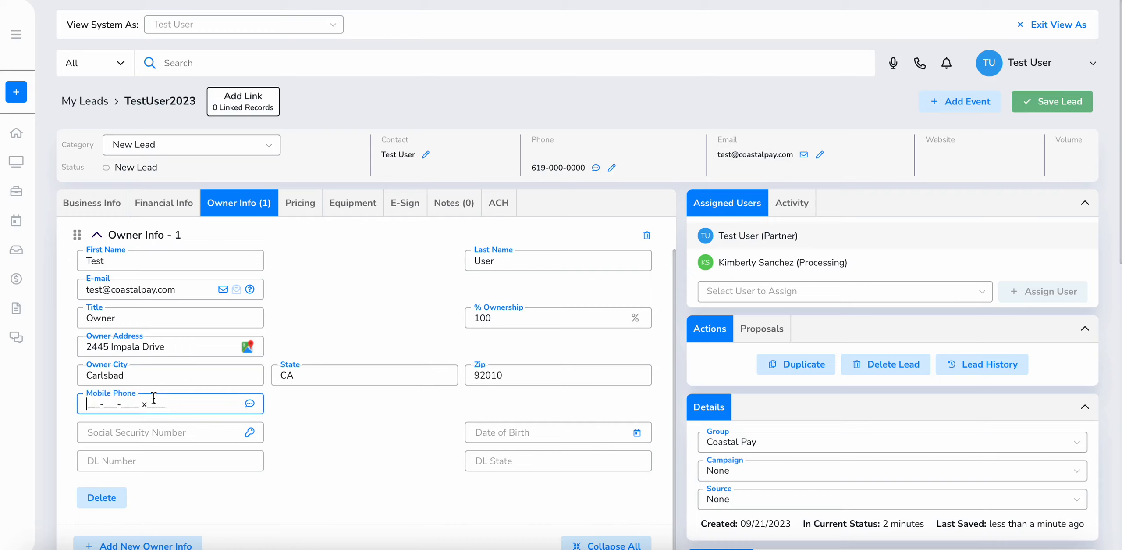
type("619-000-00")
key("Tab")
left_click(162, 402)
type("00")
key("Tab")
type("00000000000")
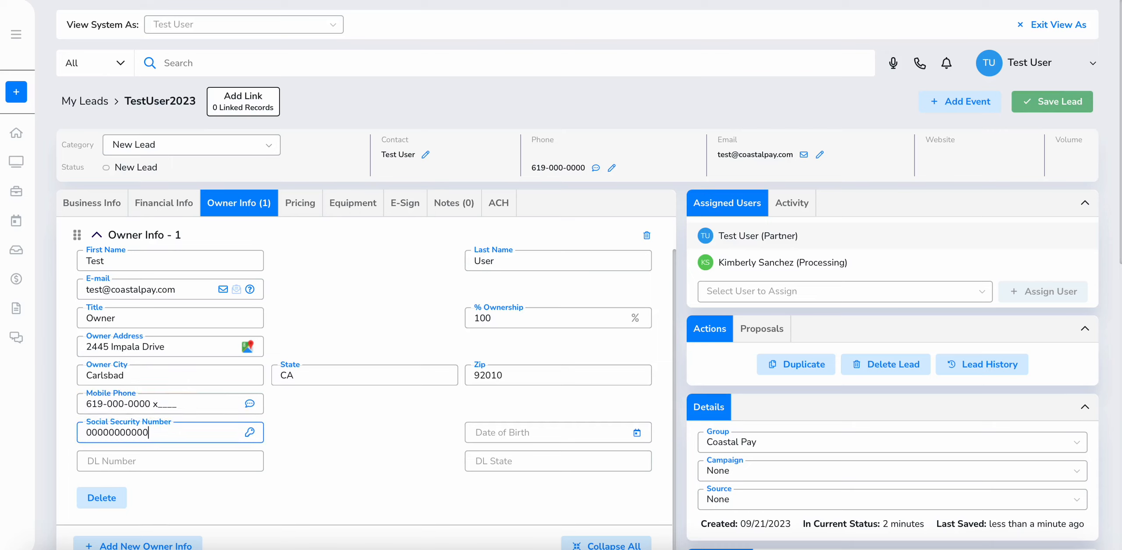
key("Tab")
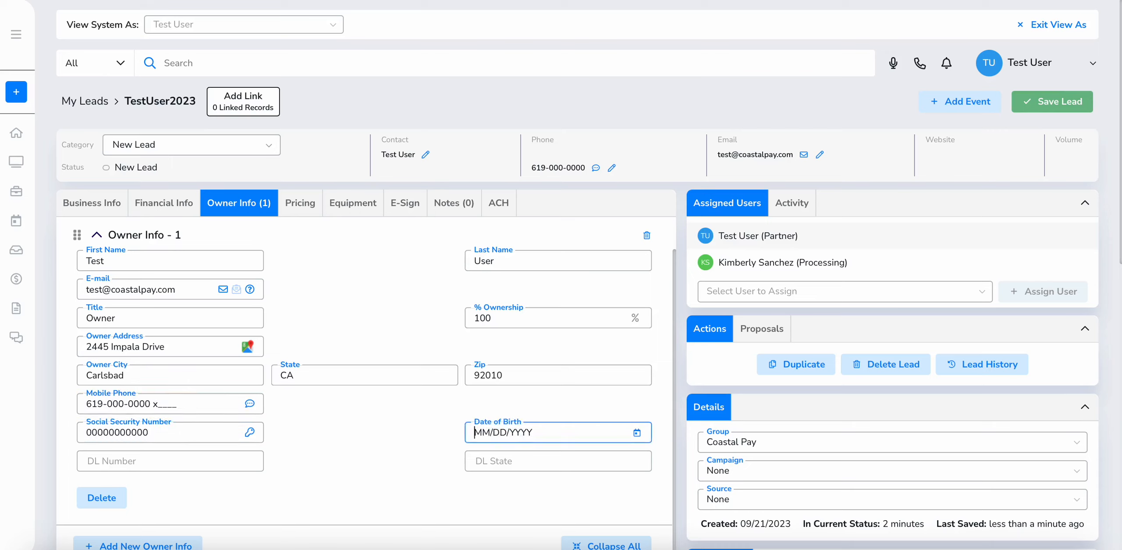
scroll(468, 458, "down", 2)
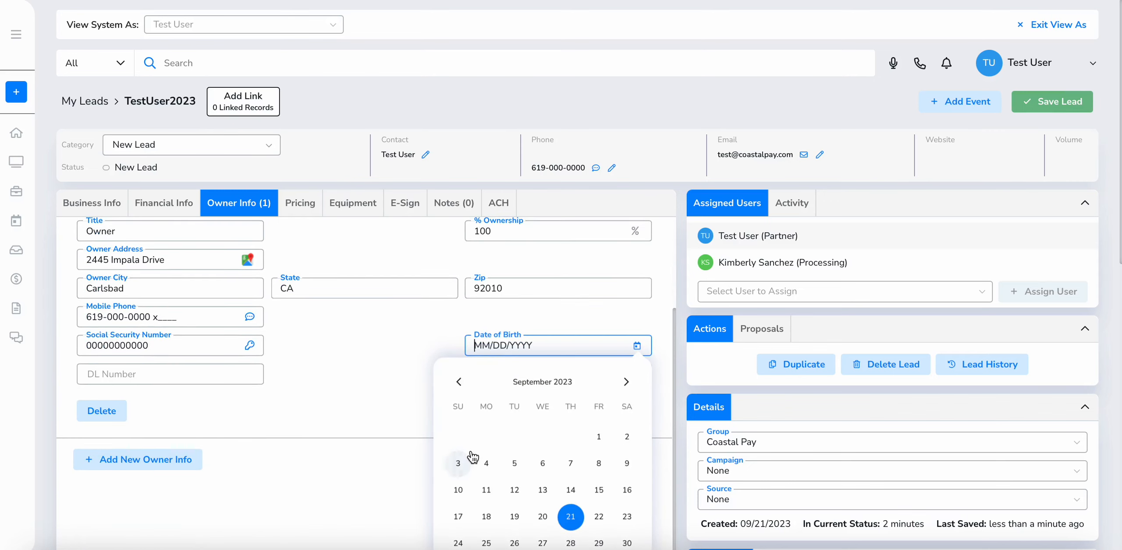
left_click(570, 487)
Enter the driver's licence number with DL state CA and save the lead
left_click(200, 460)
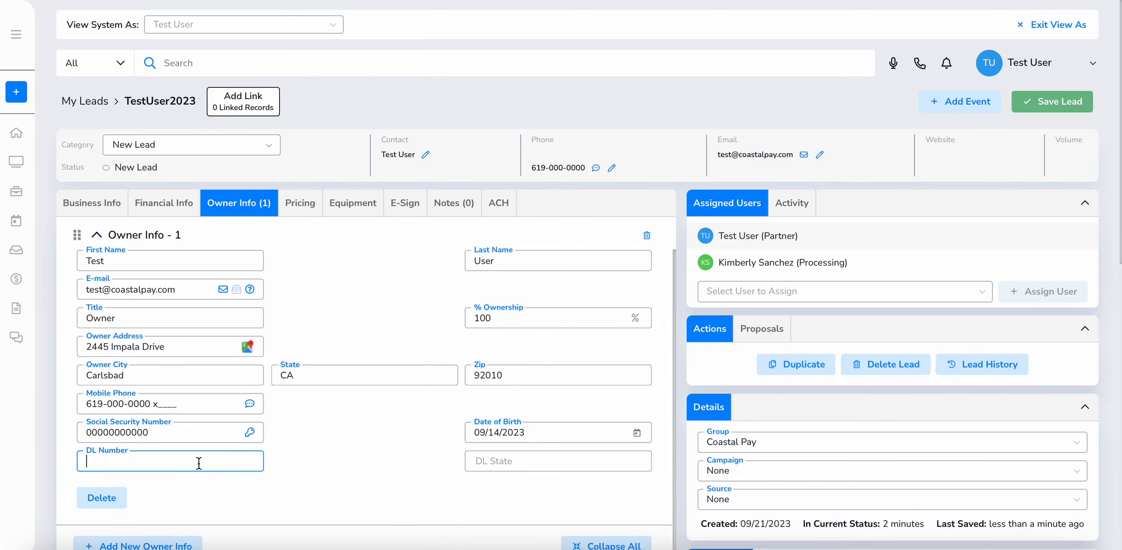
type("0000000")
key("Tab")
type("CA")
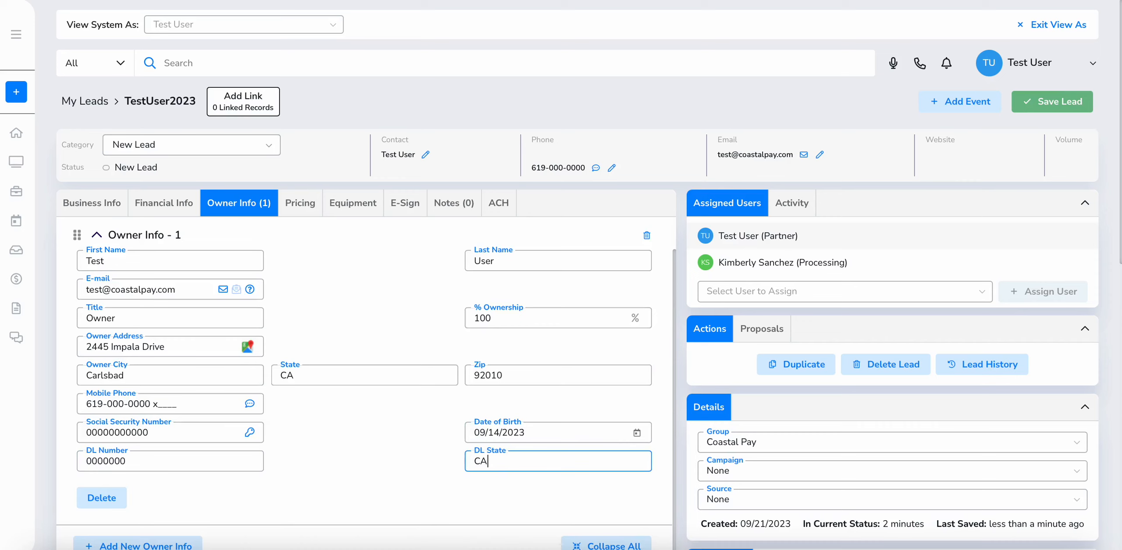
left_click(1052, 105)
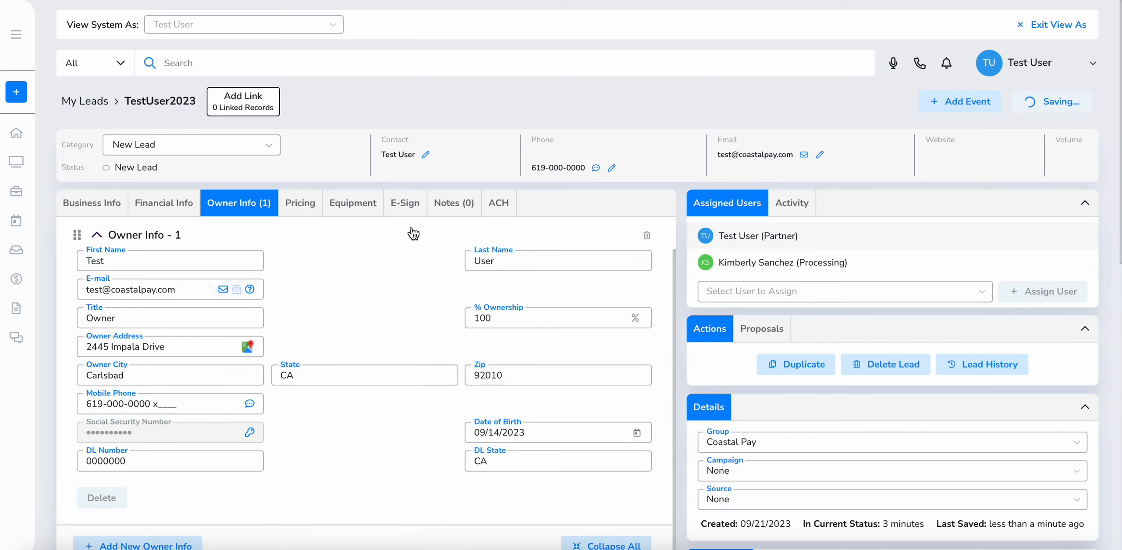
Choose the Tierred pricing program with discount collected Daily
left_click(310, 207)
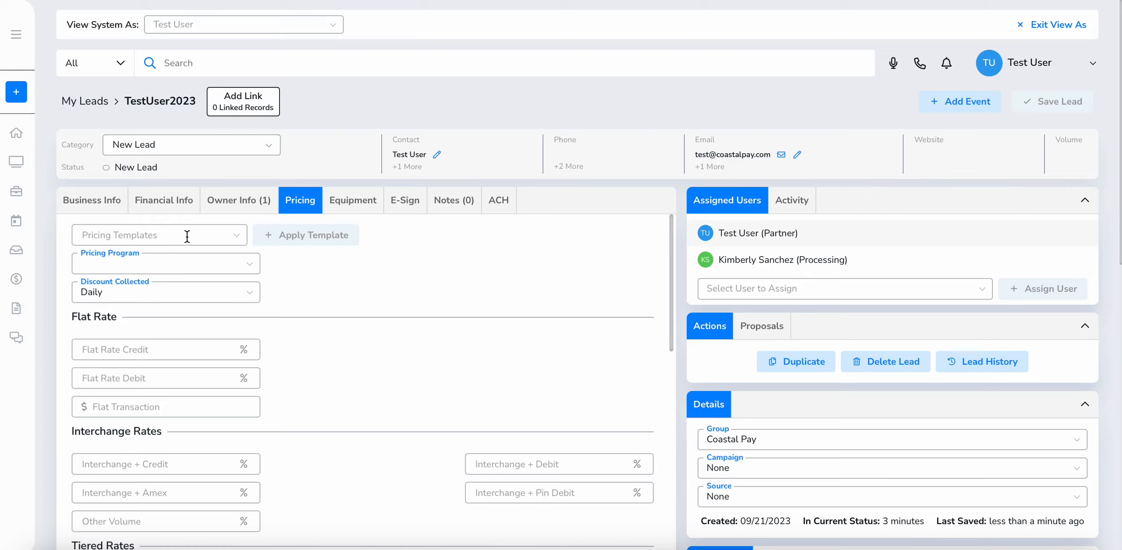
left_click(194, 264)
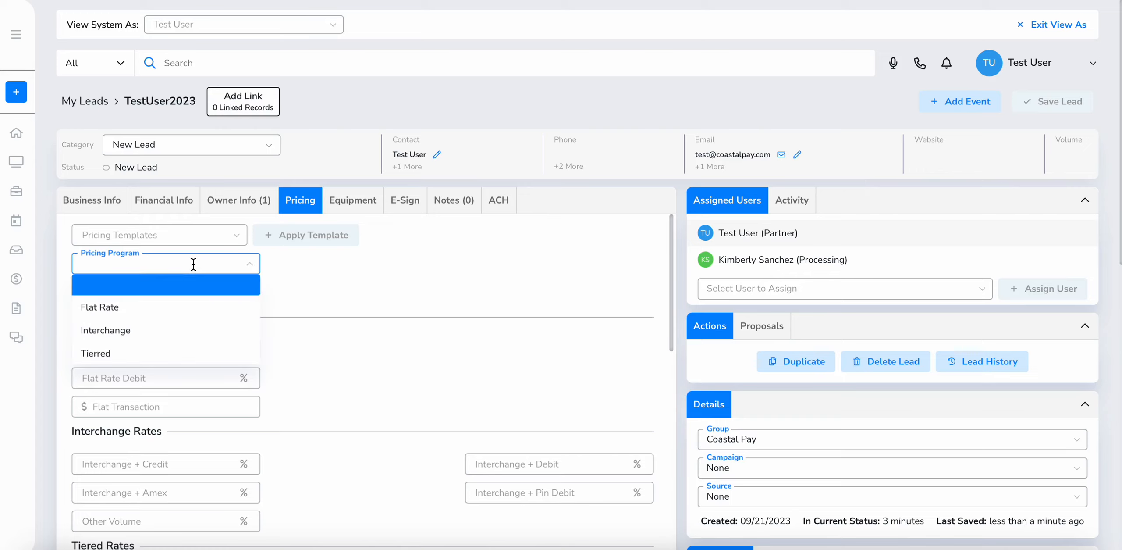
left_click(167, 353)
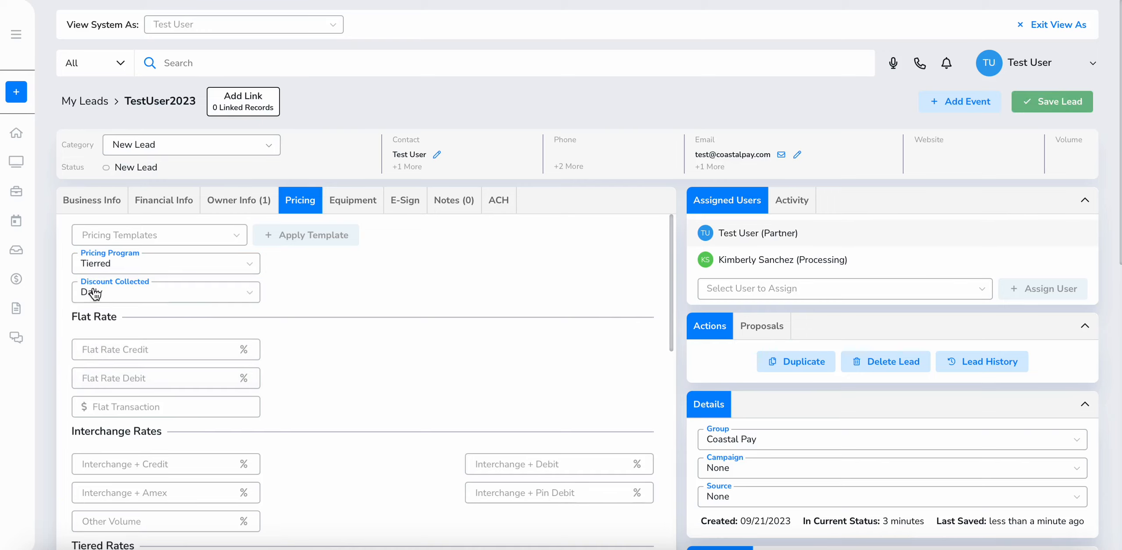
left_click(146, 296)
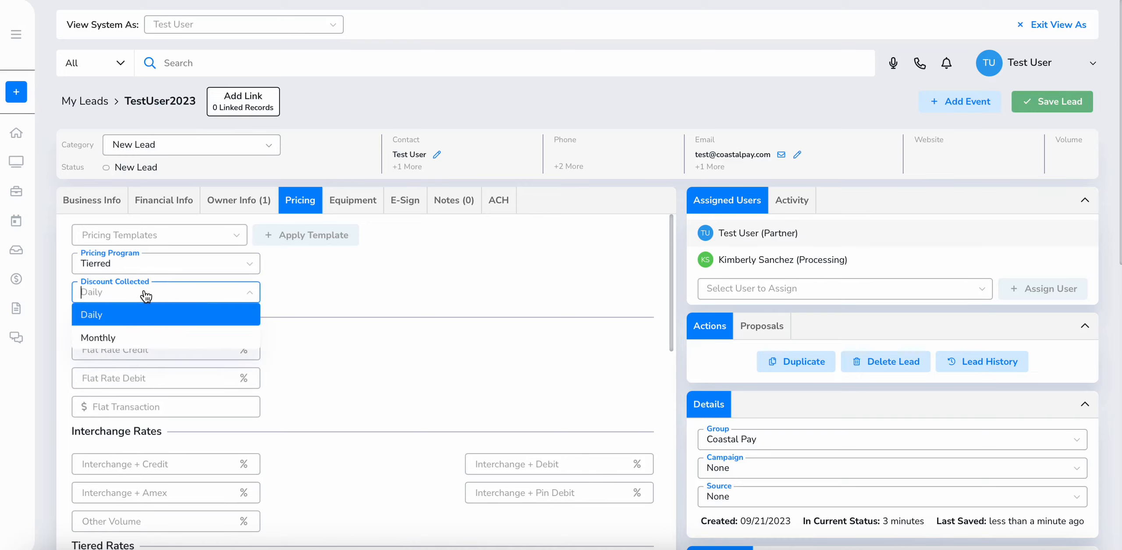
left_click(160, 315)
Set the Qual and Mid-Qual credit and debit rates to 3%
scroll(161, 315, "down", 6)
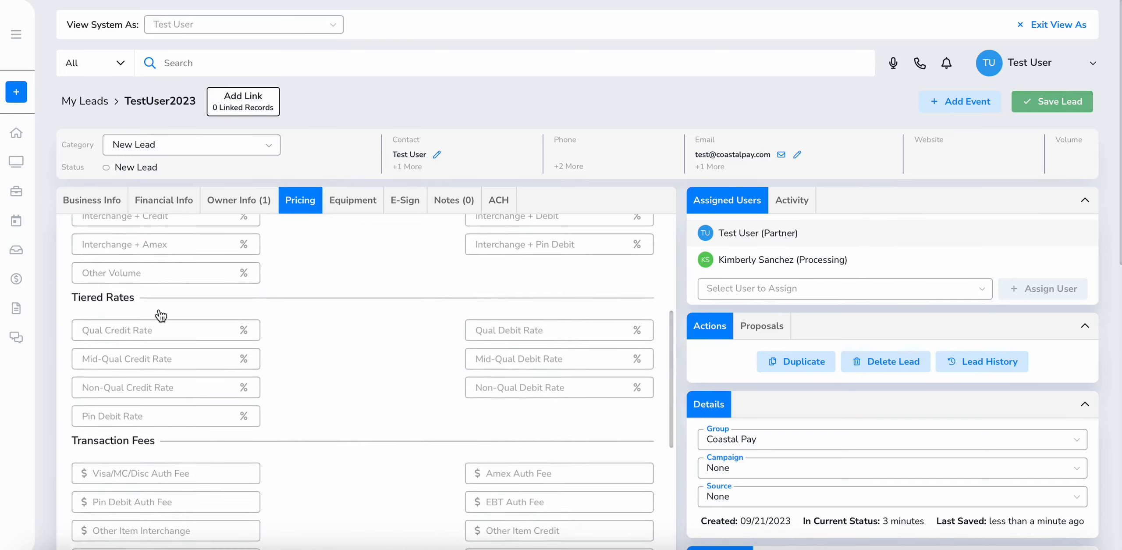
left_click(162, 315)
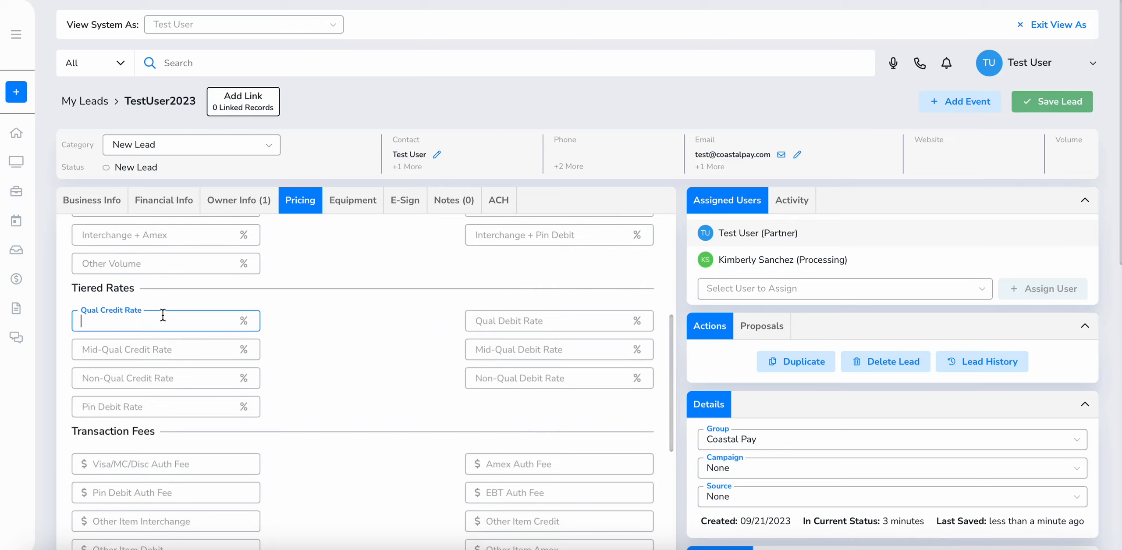
type("3")
scroll(385, 346, "down", 1)
left_click(503, 314)
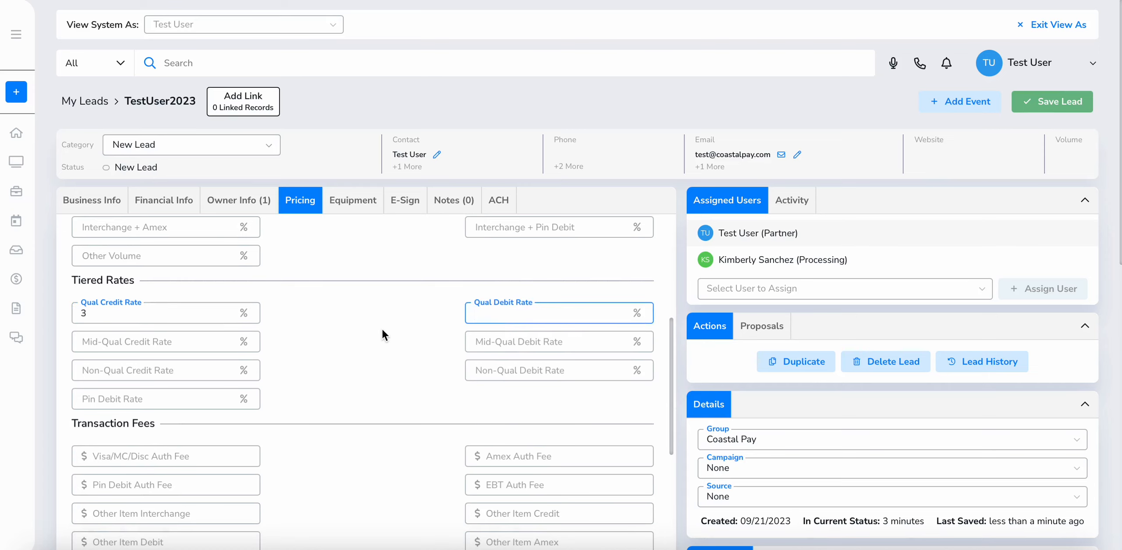
type("3")
left_click(181, 340)
type("3")
left_click(565, 340)
type("3")
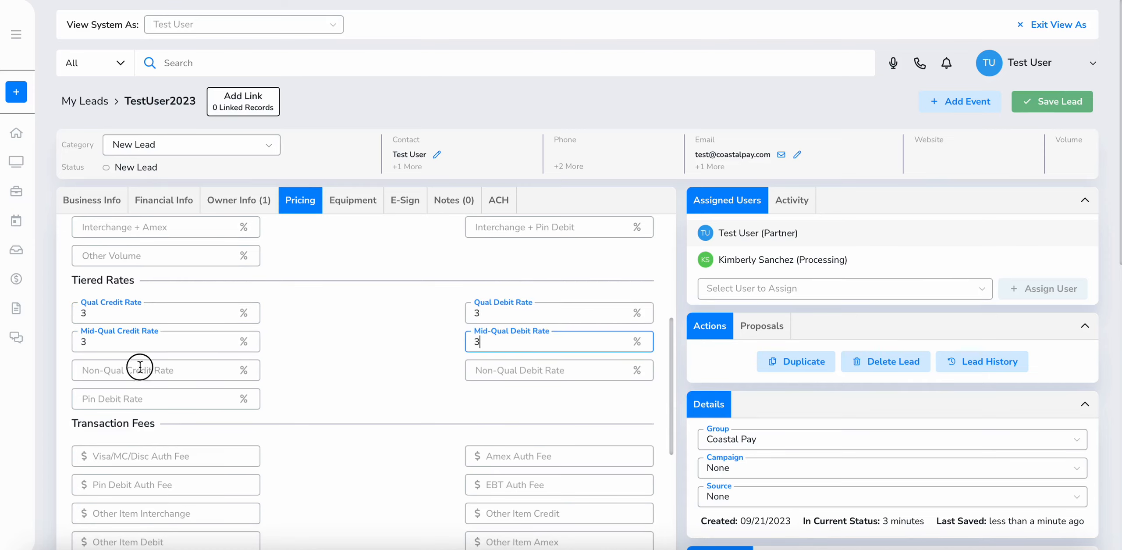
Set the Non-Qual credit, Non-Qual debit and Pin Debit rates to 3%
left_click(138, 368)
type("3")
key("Tab")
type("3")
left_click(128, 391)
type("3")
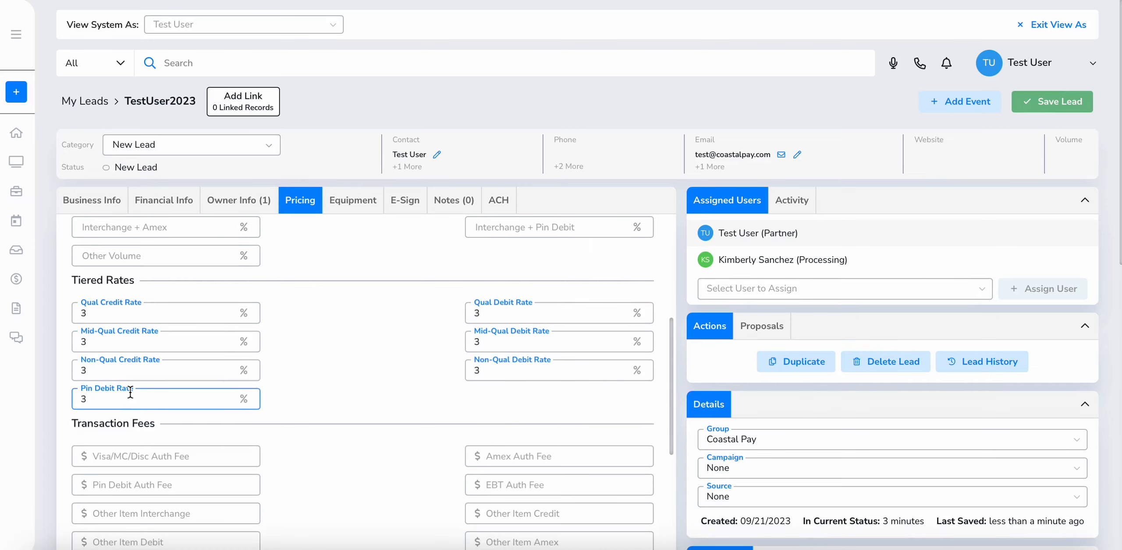
scroll(130, 393, "down", 3)
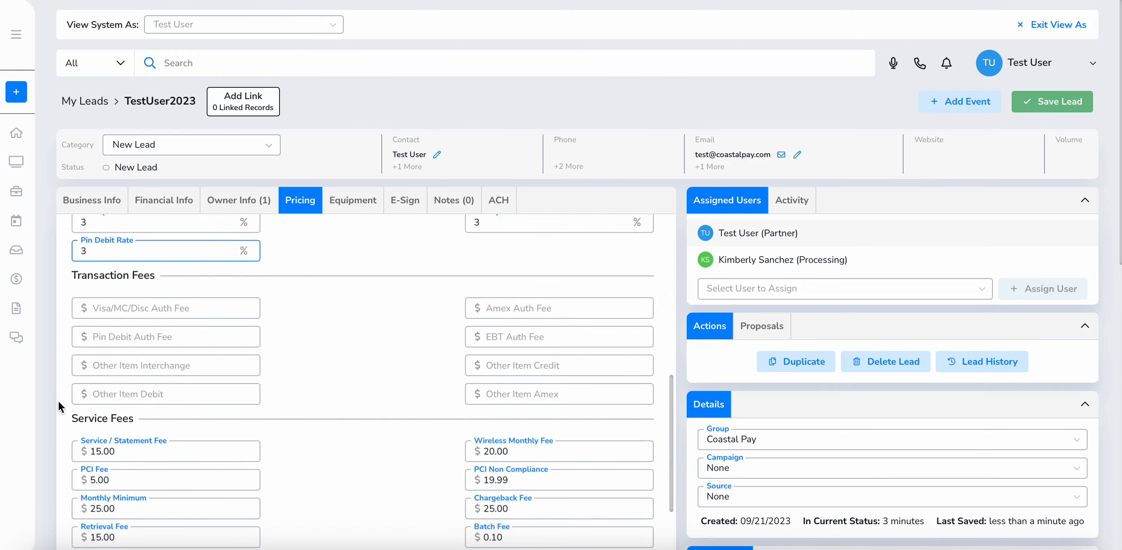
Review the service fees (15.00 statement, 20.00 wireless) and save the lead's pricing
scroll(159, 417, "down", 3)
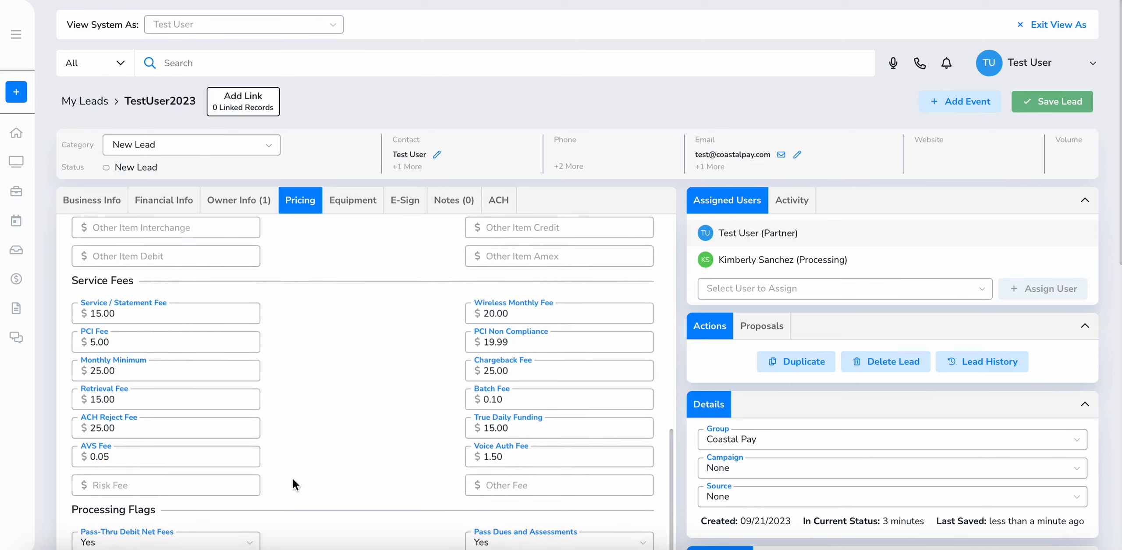
scroll(293, 479, "up", 4)
scroll(292, 478, "down", 4)
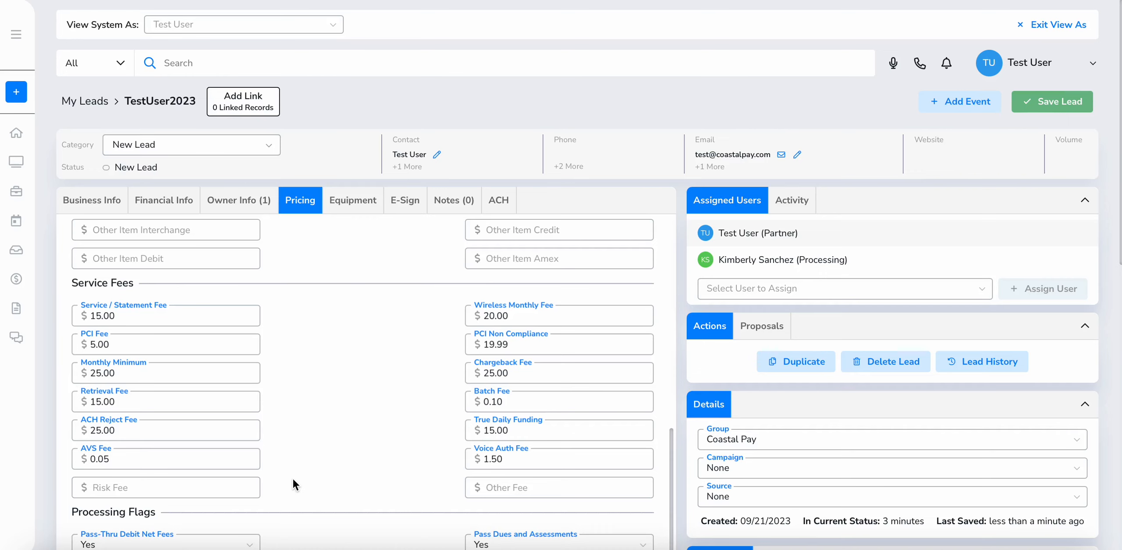
scroll(293, 477, "down", 1)
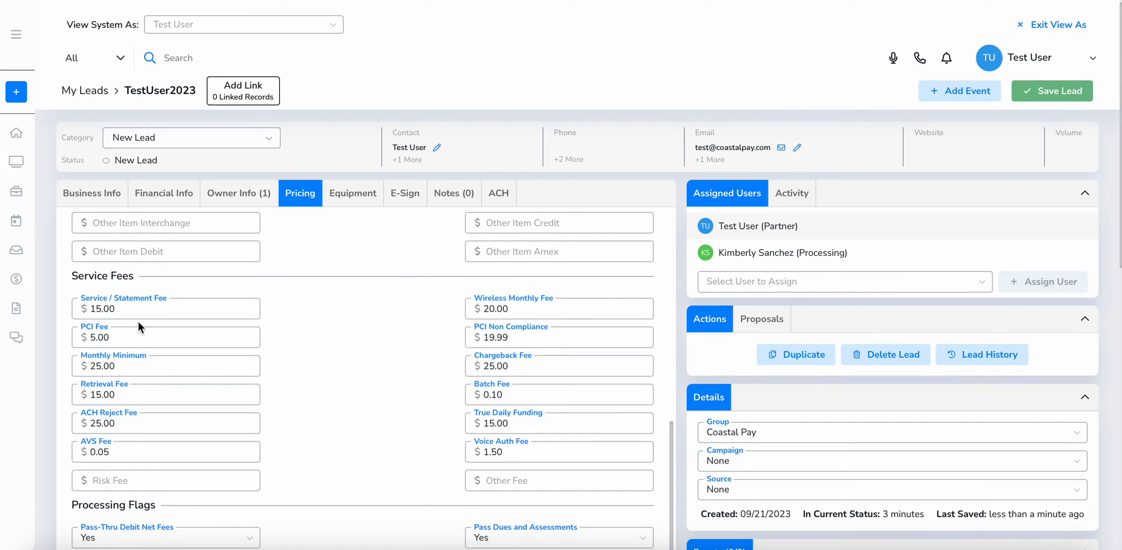
left_click(147, 311)
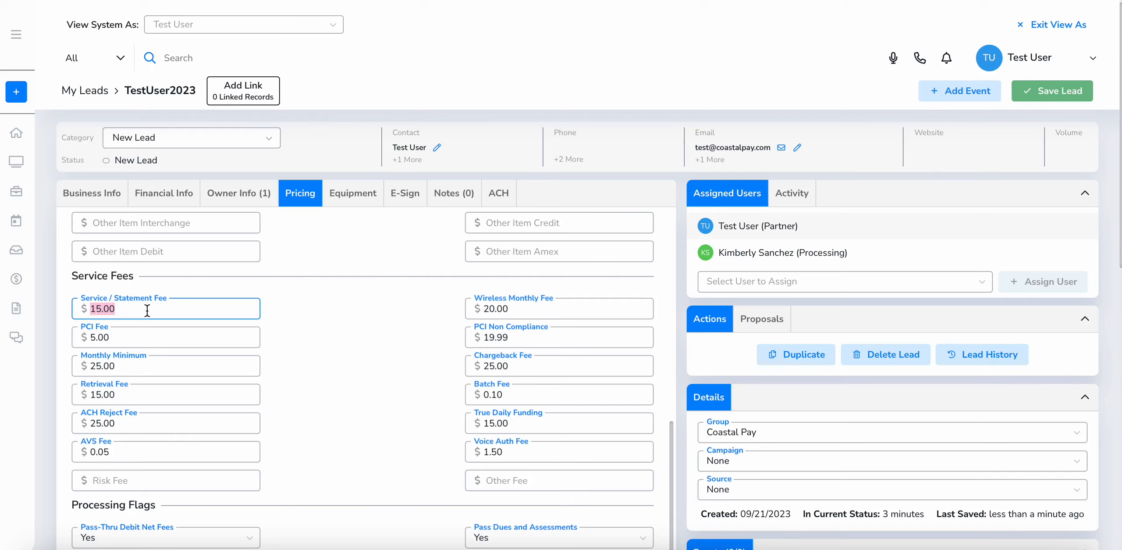
left_click(1065, 93)
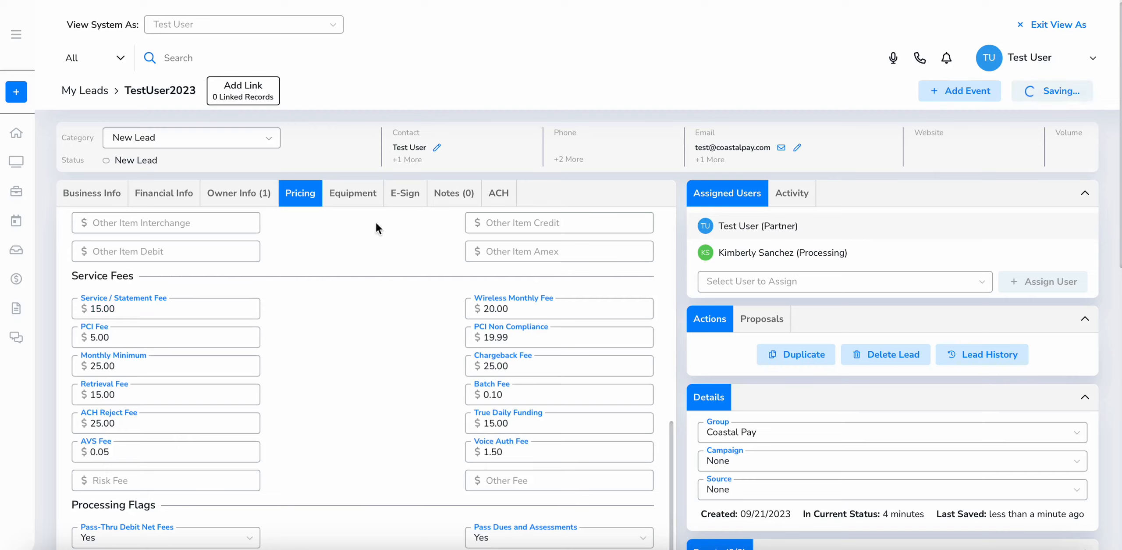
left_click(350, 202)
Set Terminal 1 to Poynt - $680
left_click(179, 229)
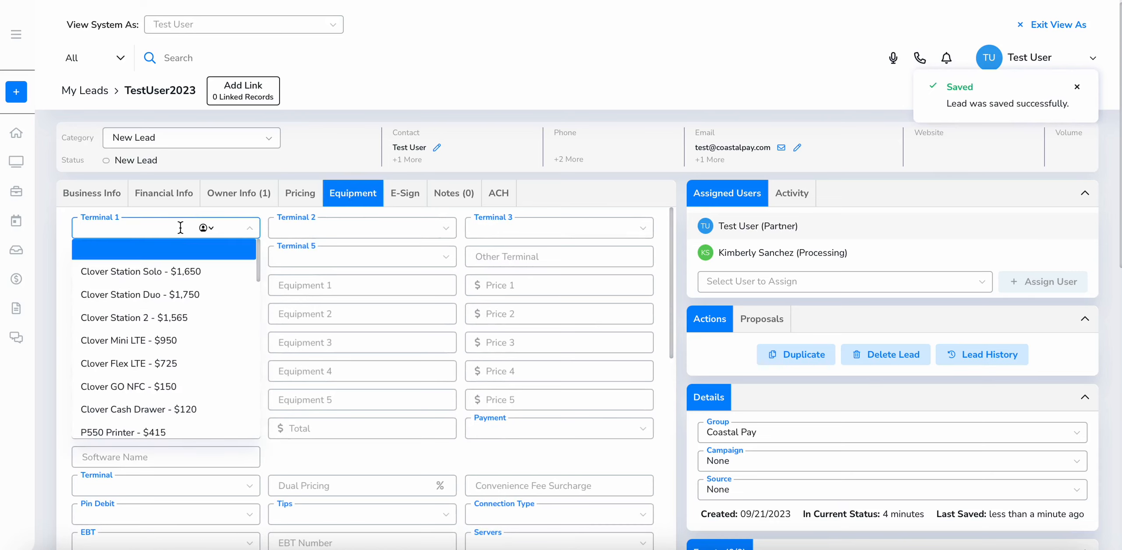
scroll(157, 329, "down", 1)
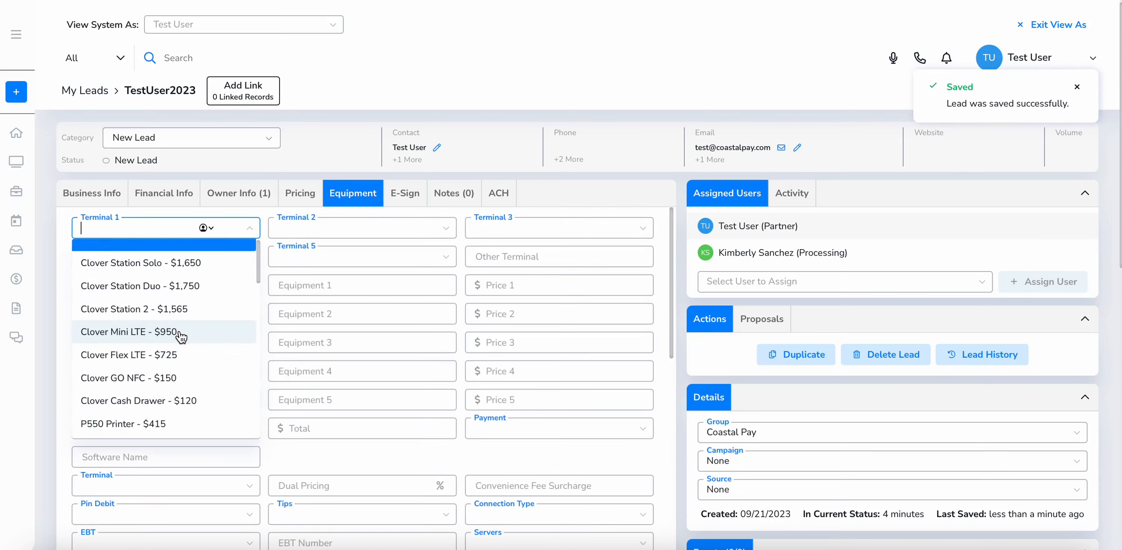
left_click(66, 192)
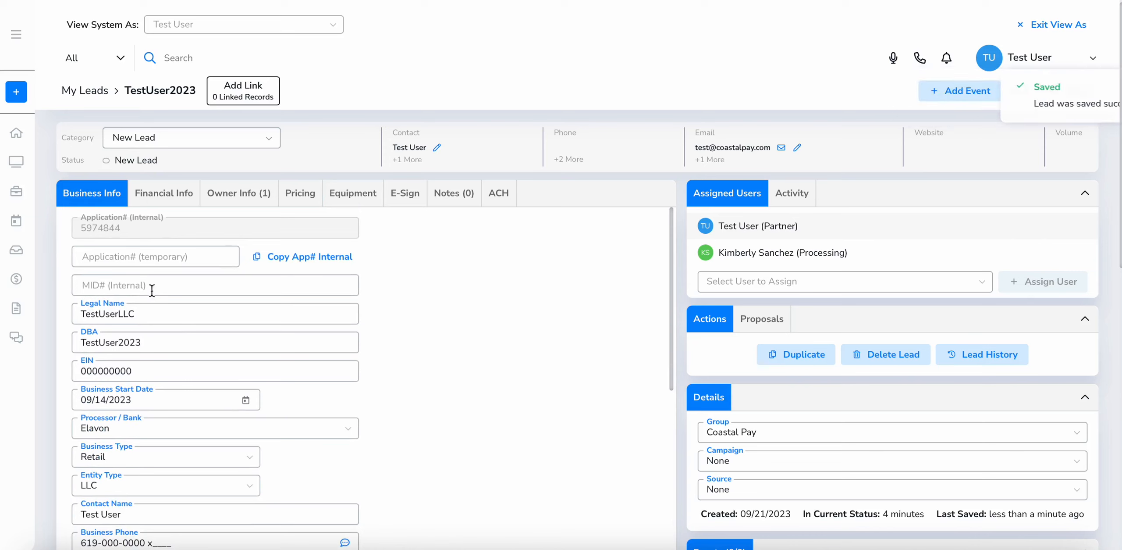
left_click(344, 195)
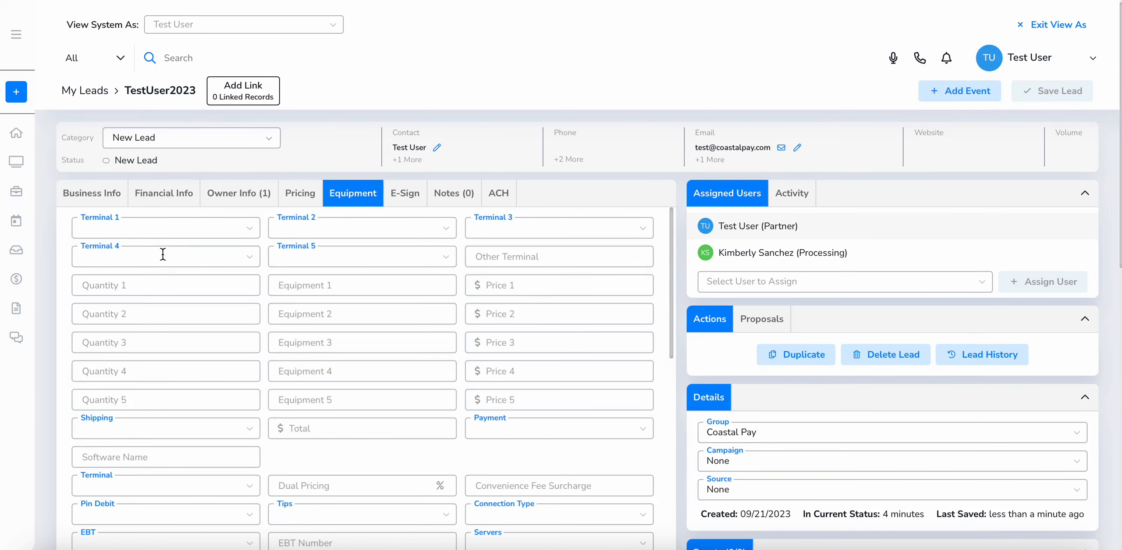
left_click(173, 228)
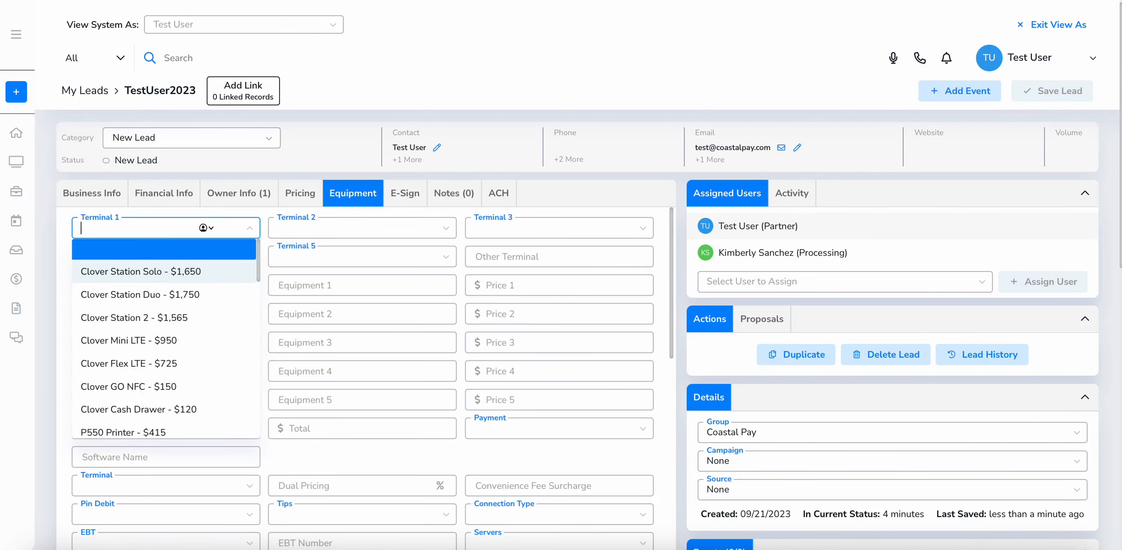
type("poyn")
key("Return")
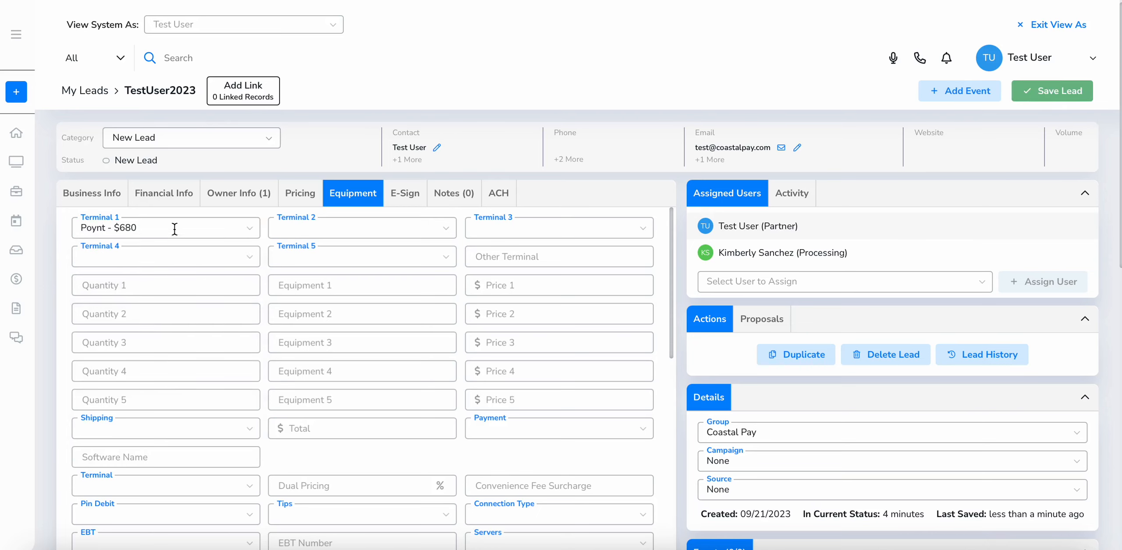
Add equipment line 1: quantity 1 of Poynt C at price 0.00
left_click(306, 227)
left_click(239, 214)
scroll(174, 248, "down", 3)
scroll(173, 247, "down", 3)
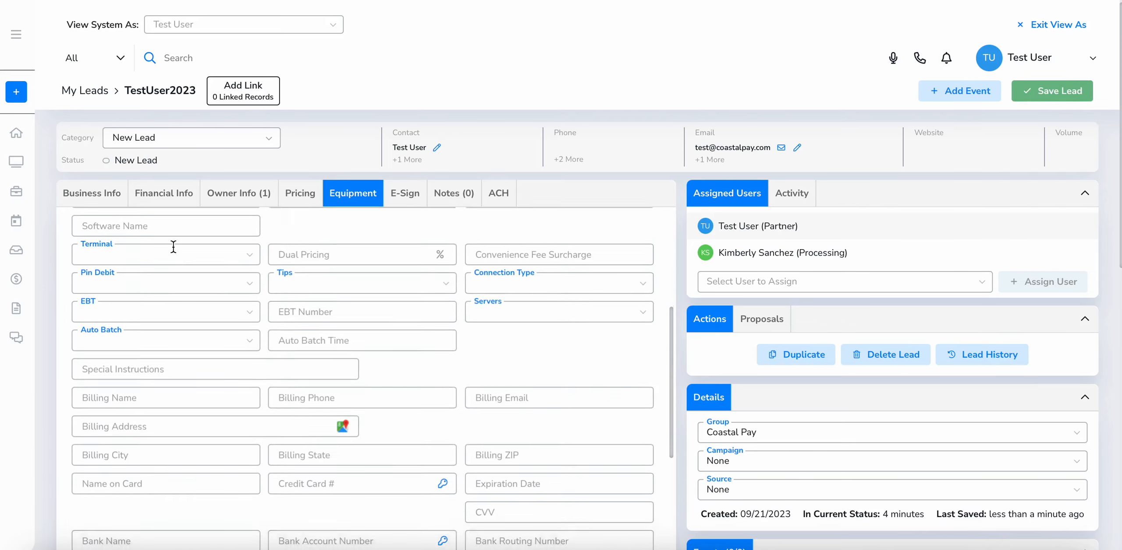
scroll(173, 247, "up", 6)
left_click(160, 263)
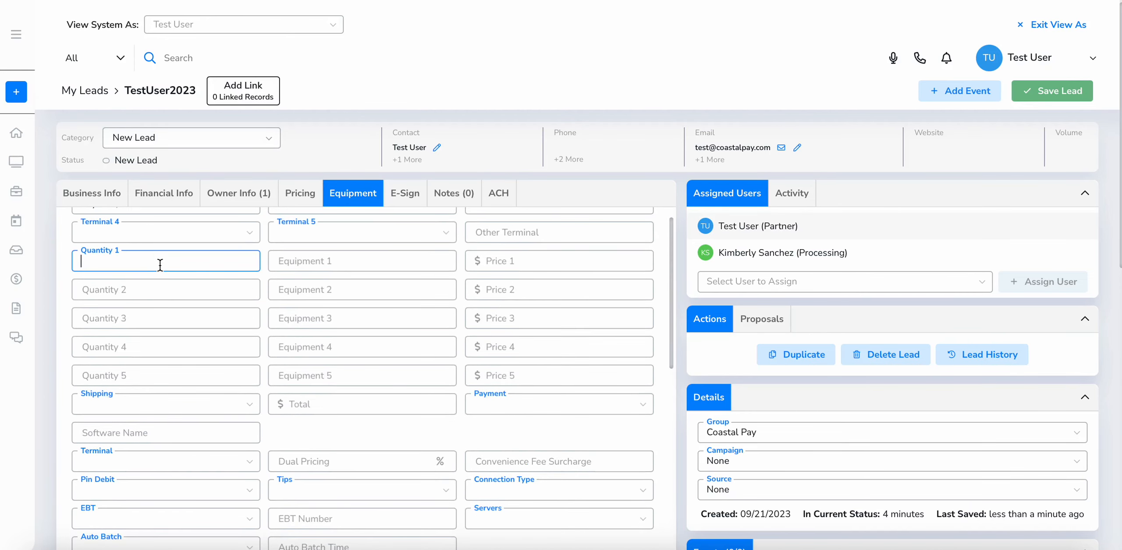
type("1")
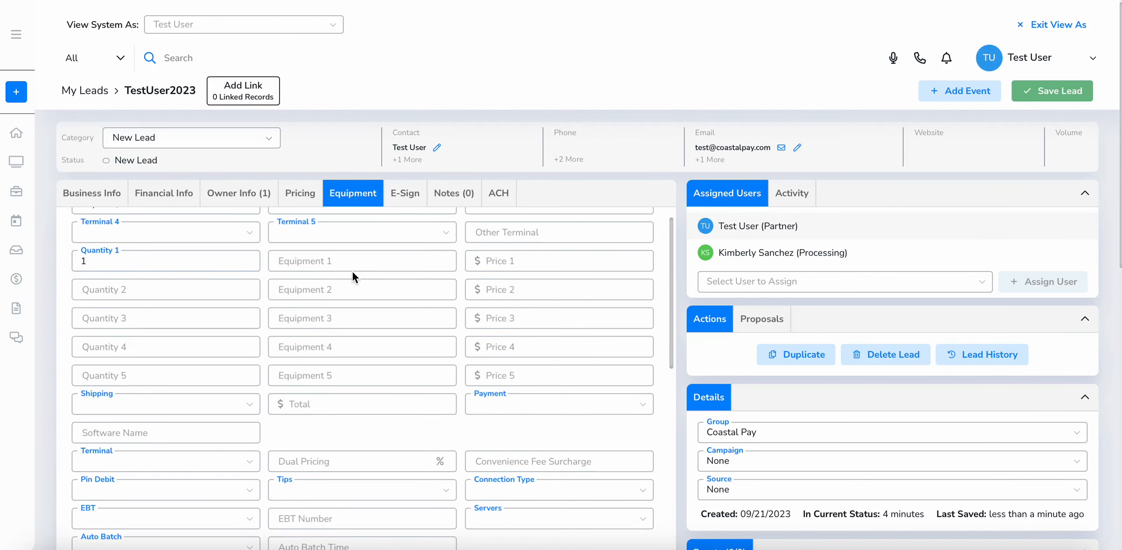
left_click(365, 260)
type("Point C")
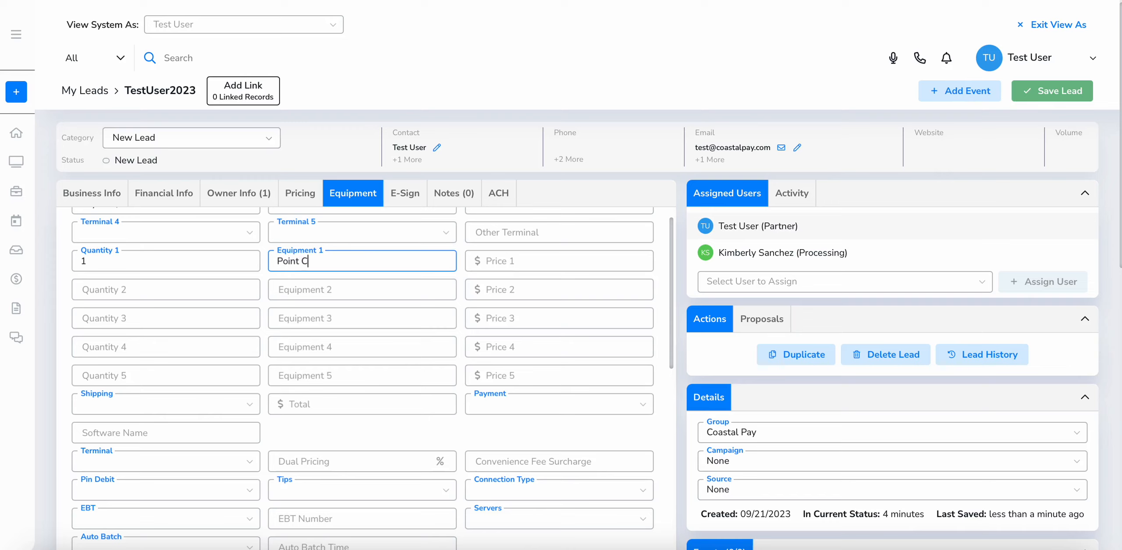
key("BackSpace")
key("BackSpace")
type("ynt C")
key("Tab")
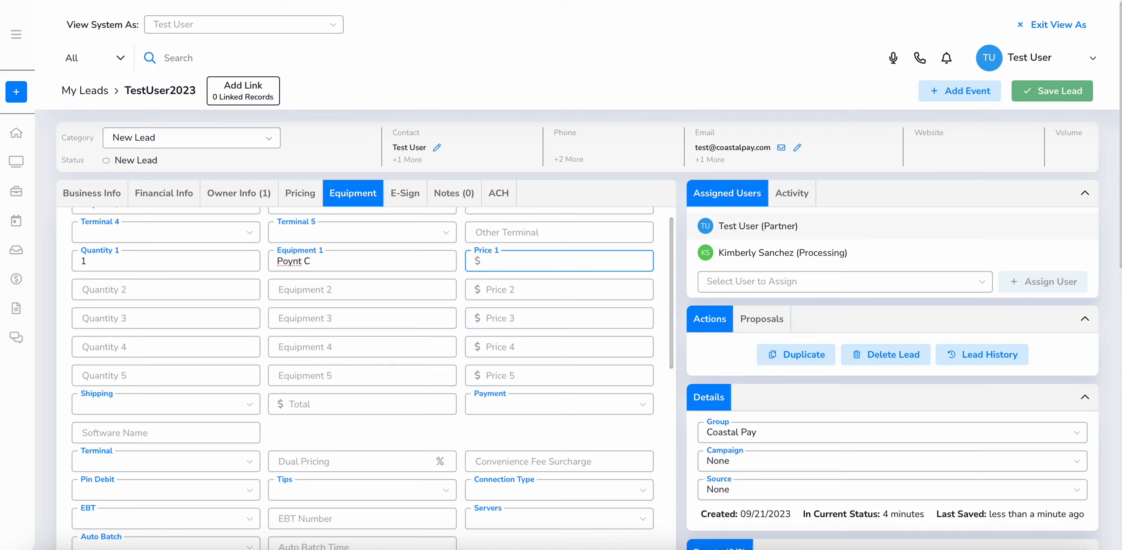
type("0.00")
Check the lead's Notes, then return to the equipment details
left_click(454, 193)
left_click(344, 196)
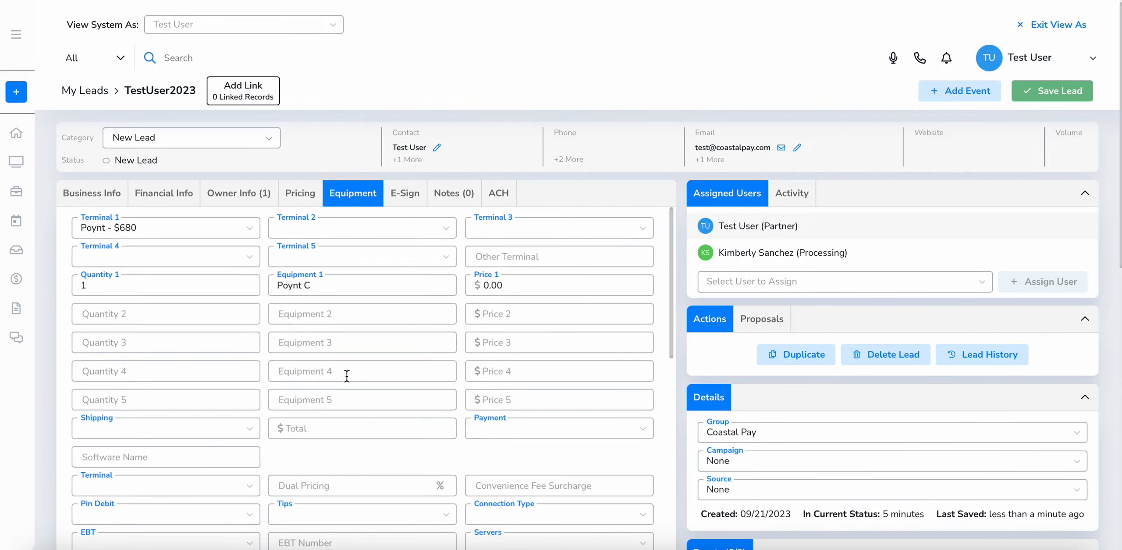
scroll(347, 375, "down", 10)
scroll(346, 376, "up", 10)
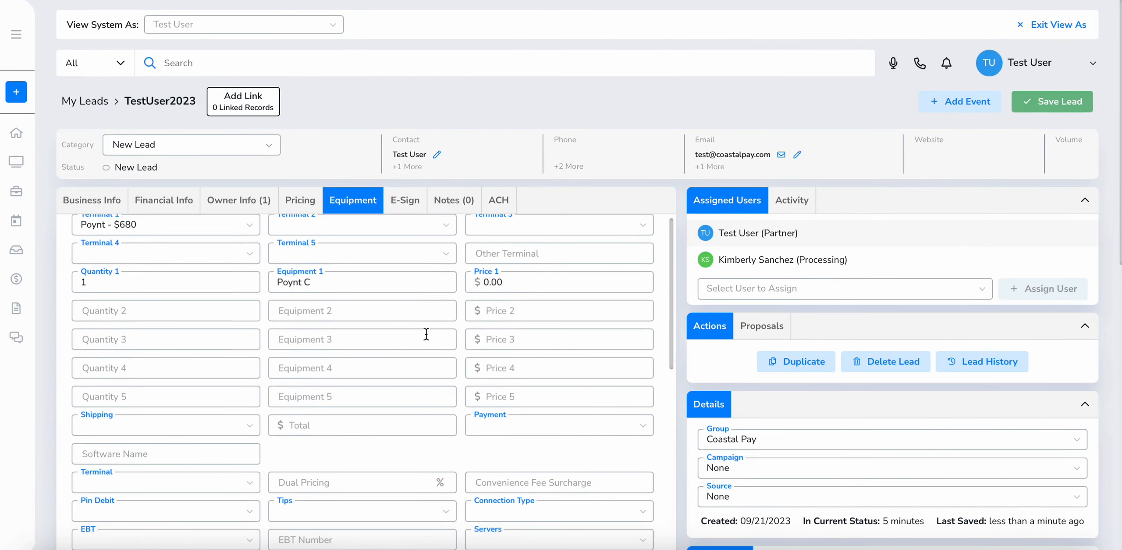
Enter 'Free Poynt Device' as the Other Terminal and check the Serial #1–#3 fields
left_click(536, 254)
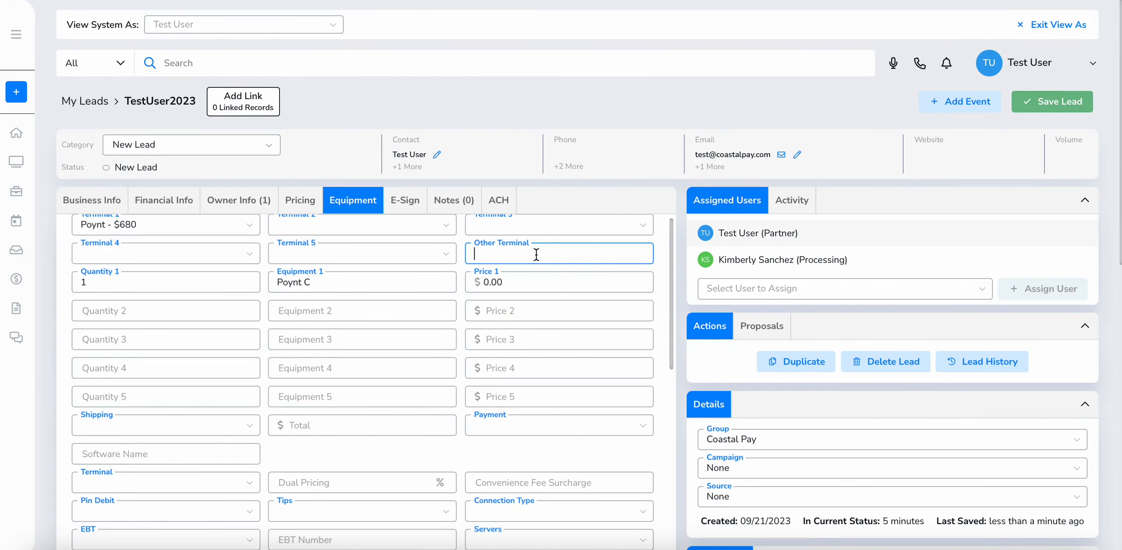
type("Free Poynt Device")
scroll(383, 276, "down", 8)
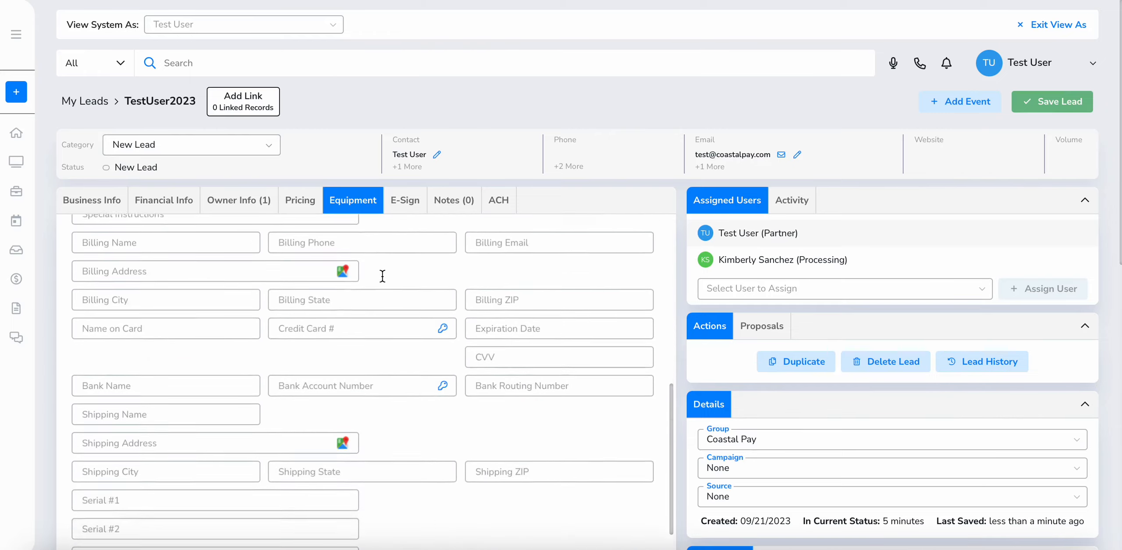
scroll(382, 276, "down", 5)
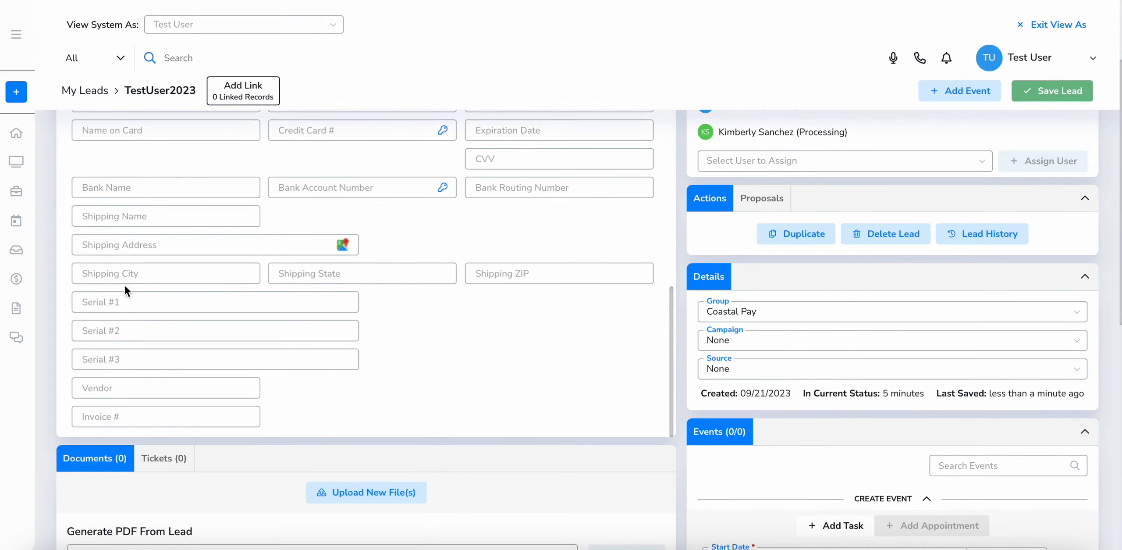
left_click(125, 302)
left_click(127, 328)
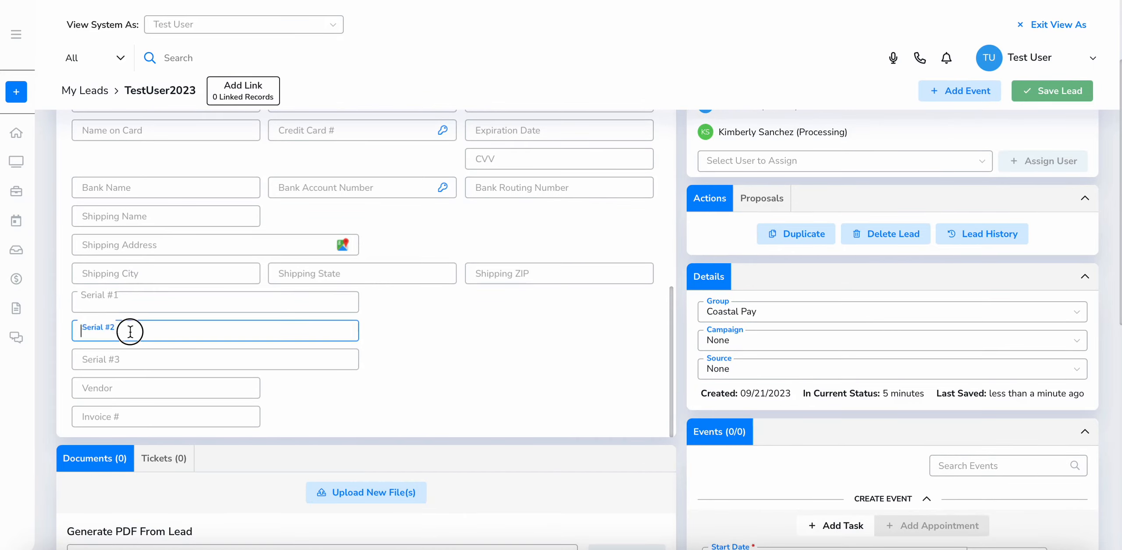
left_click(130, 364)
Save the lead's equipment details
scroll(310, 293, "up", 10)
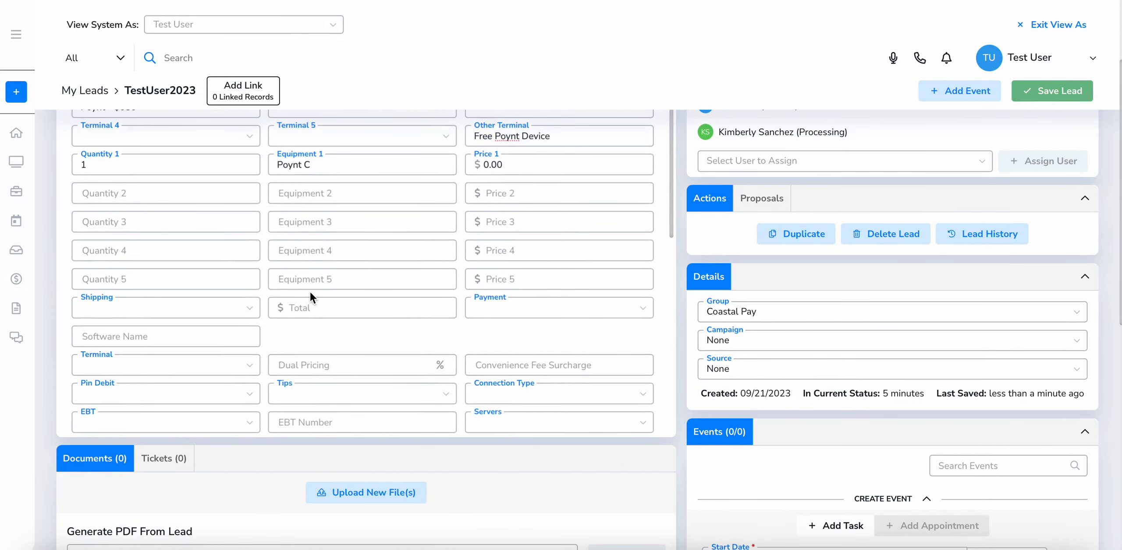
scroll(310, 290, "up", 3)
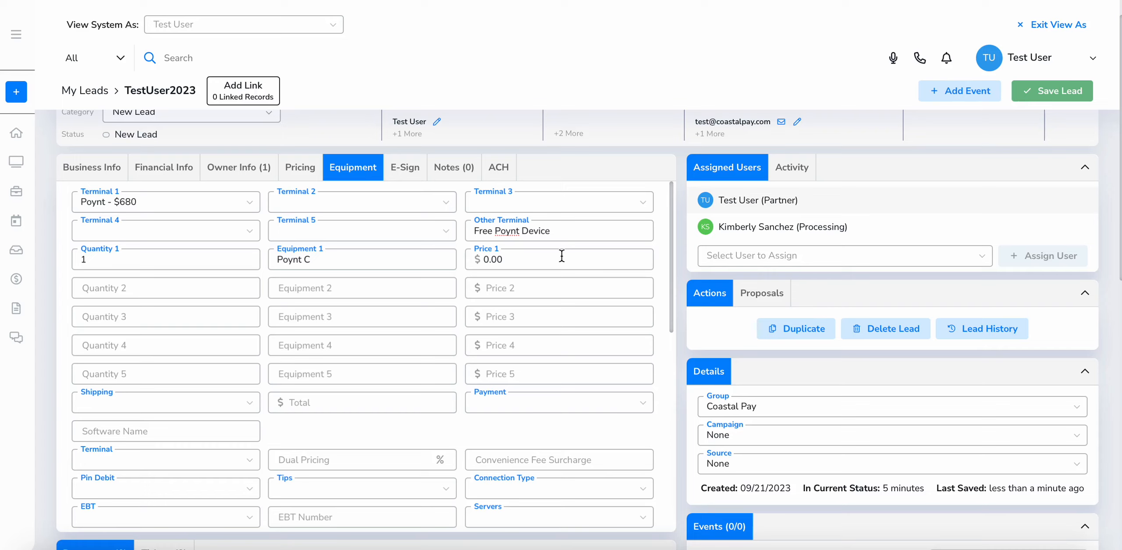
left_click(1034, 99)
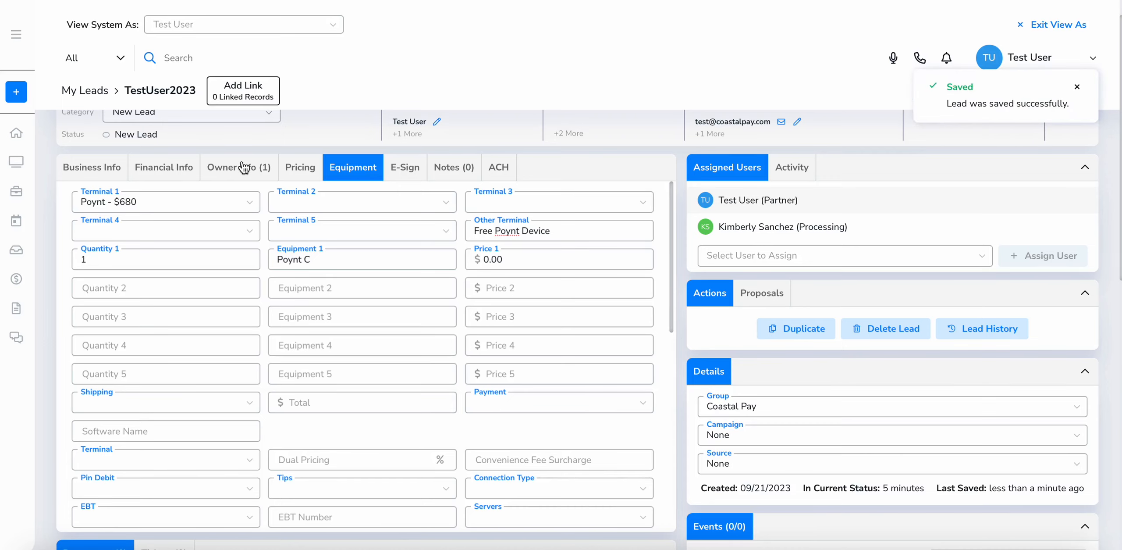
left_click(165, 164)
Look over the lead's ACH processing profile, then switch to its Financial Info form
left_click(507, 167)
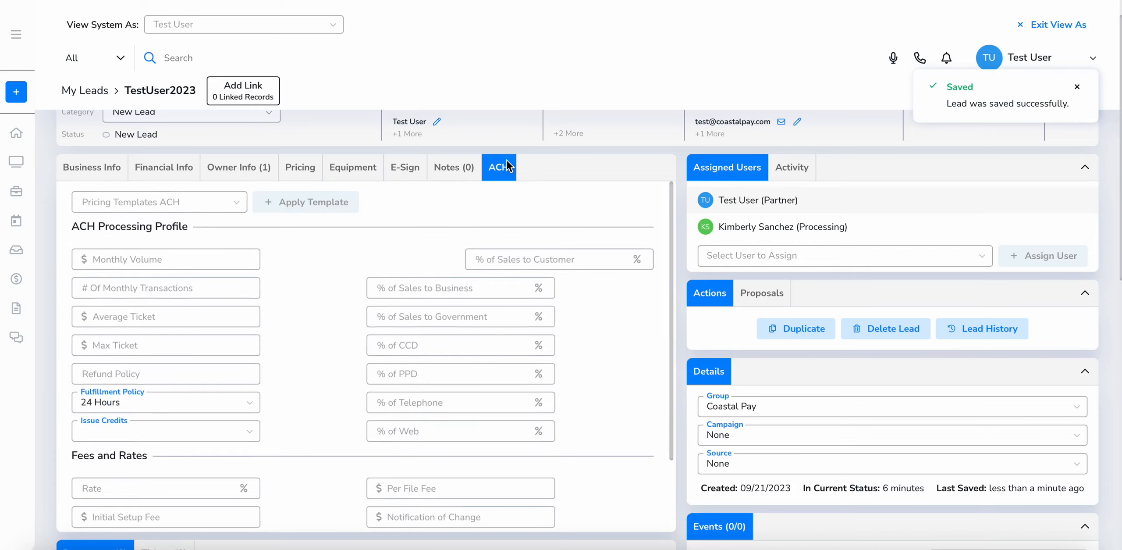
scroll(443, 252, "down", 5)
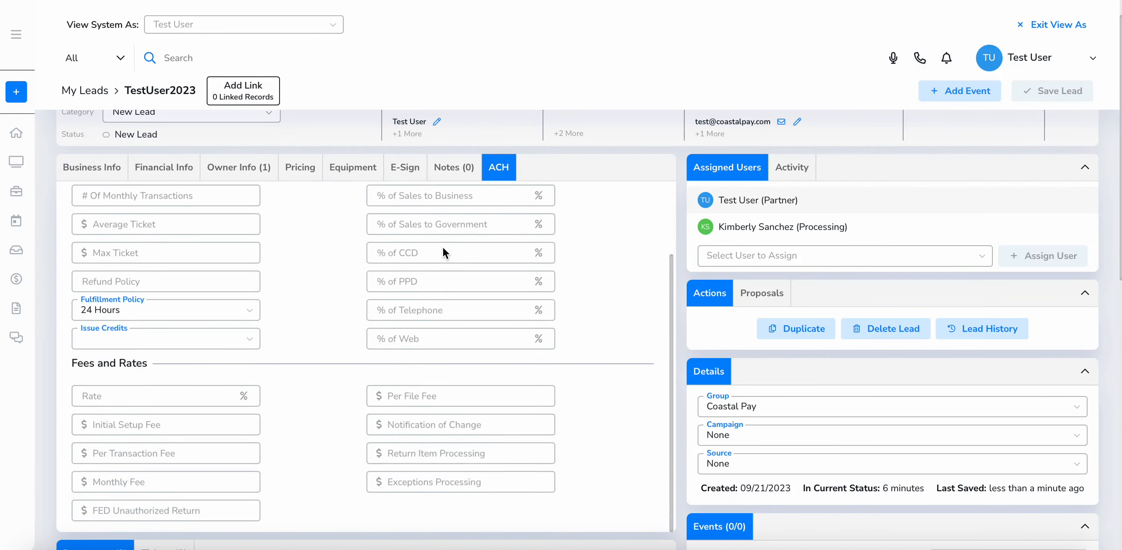
scroll(443, 245, "up", 3)
scroll(443, 247, "up", 2)
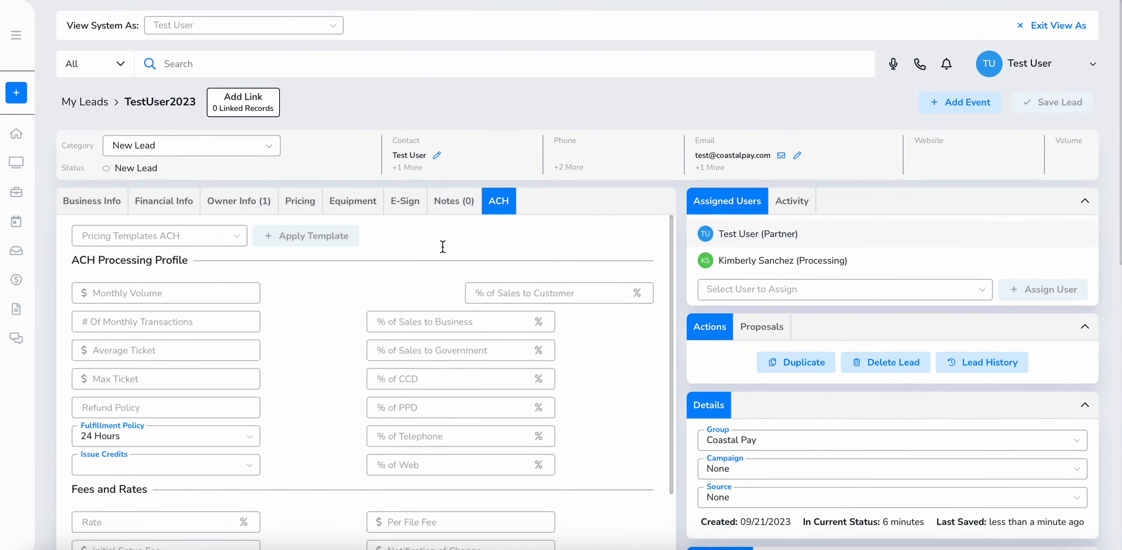
scroll(442, 247, "down", 1)
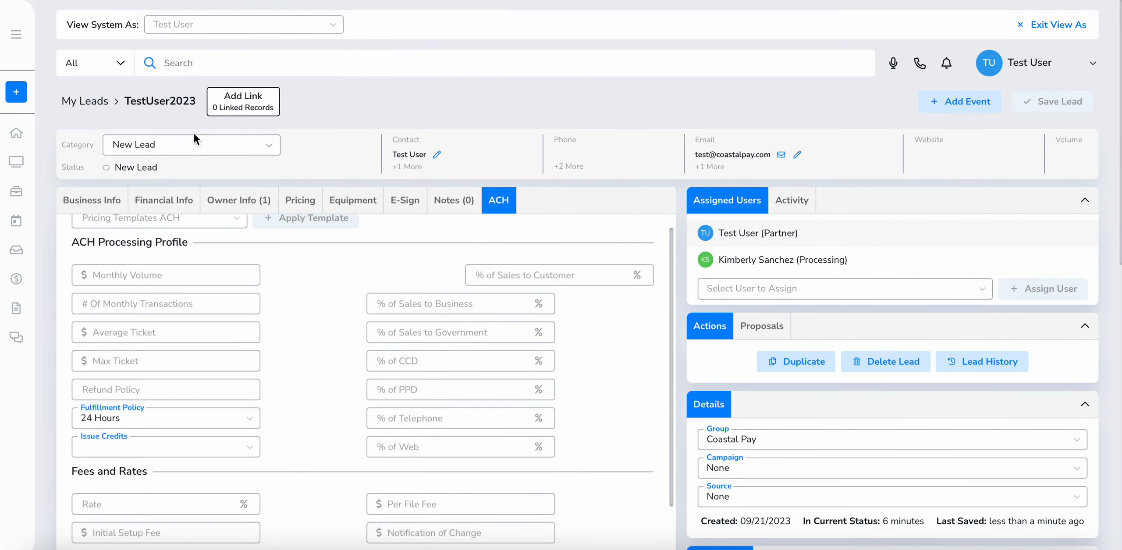
left_click(181, 198)
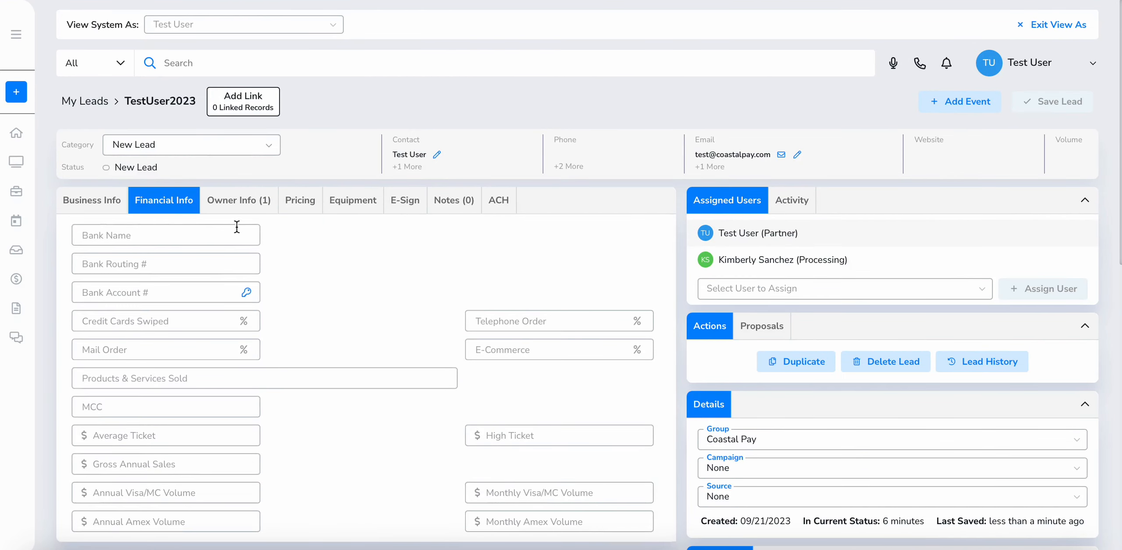
Set the bank to FRB - PORTLAND via routing search 123 and enter the account number
left_click(212, 233)
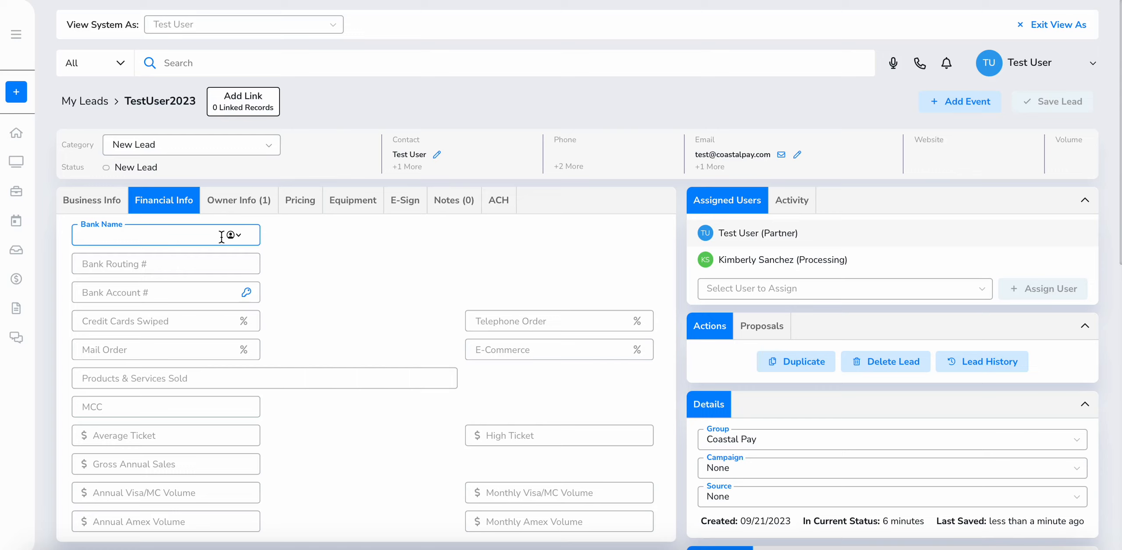
left_click(153, 267)
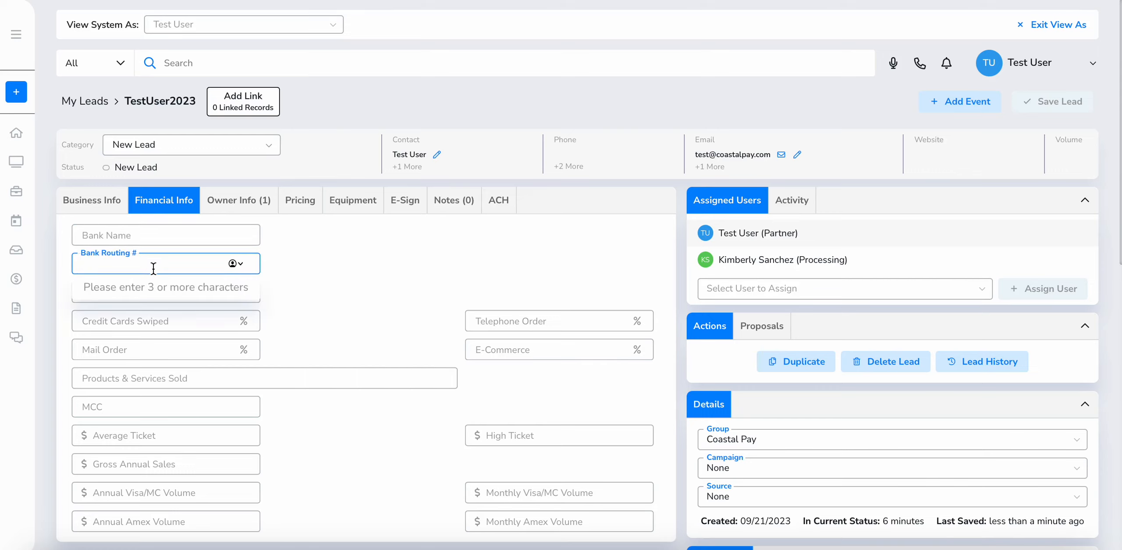
type("123")
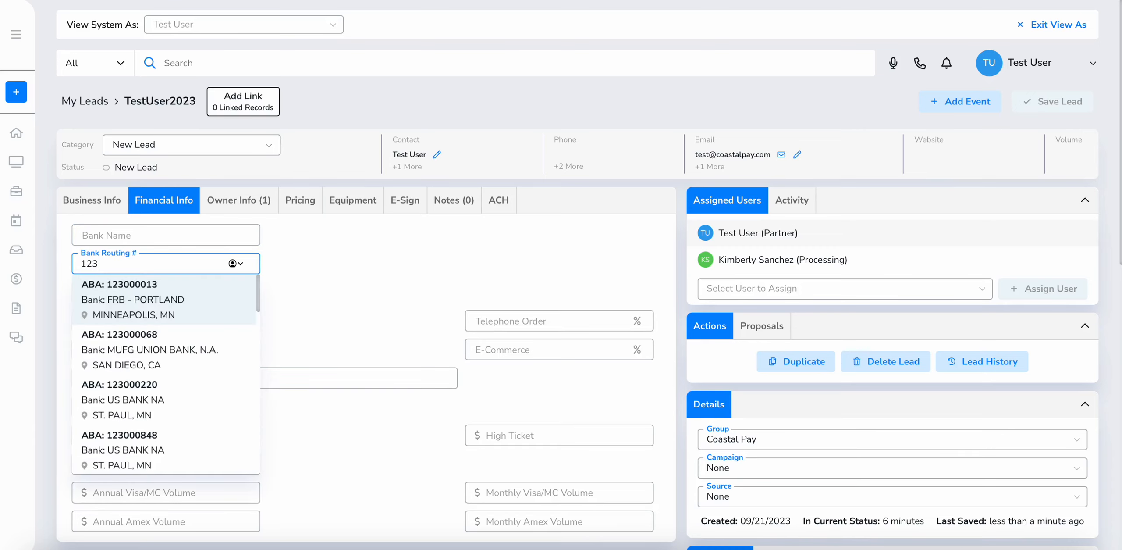
left_click(167, 299)
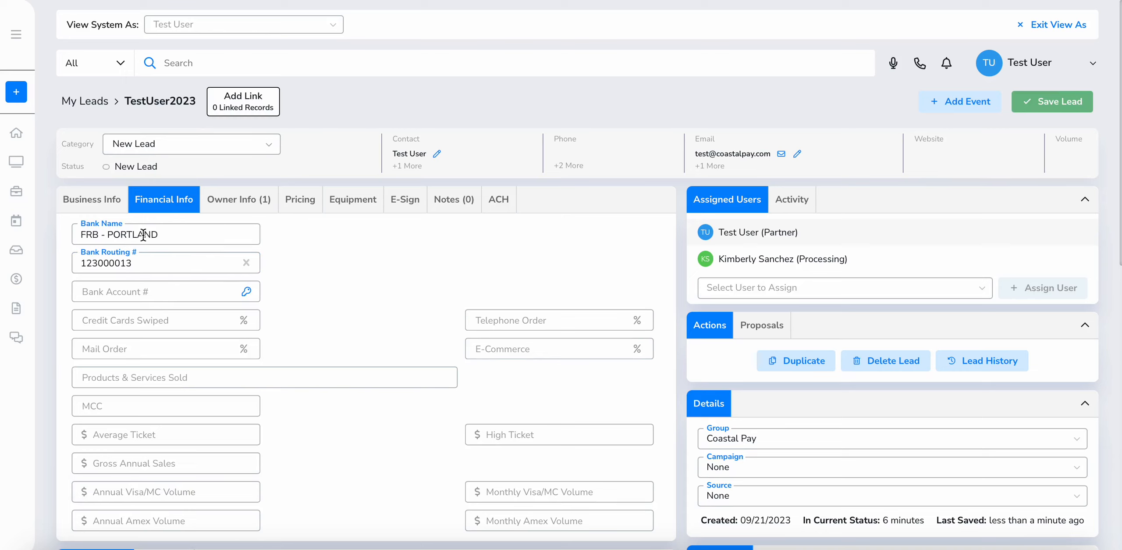
left_click(168, 286)
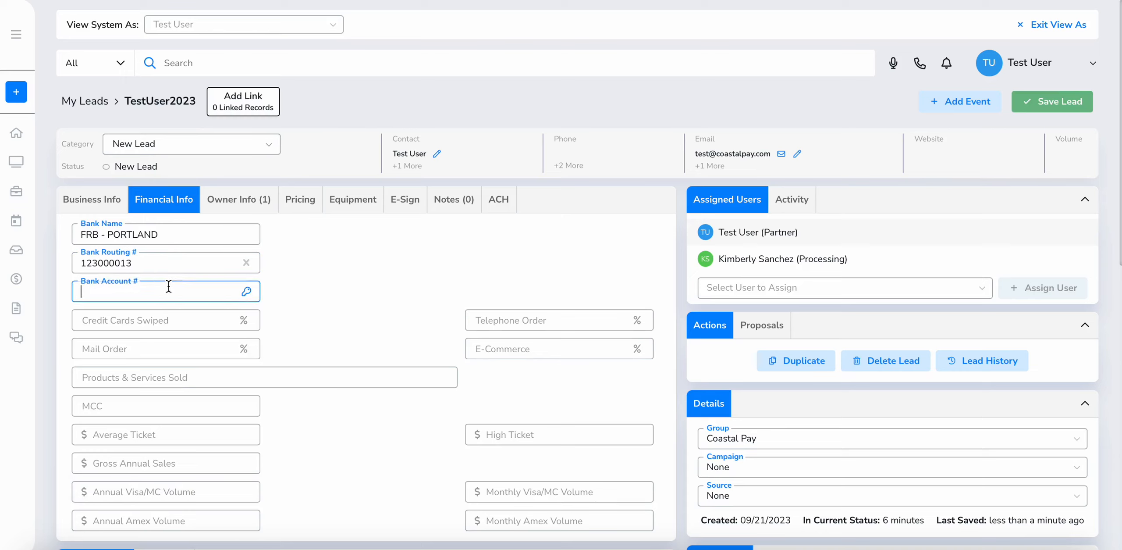
type("1234556")
left_click(161, 306)
Set Credit Cards Swiped to 100%
left_click(162, 312)
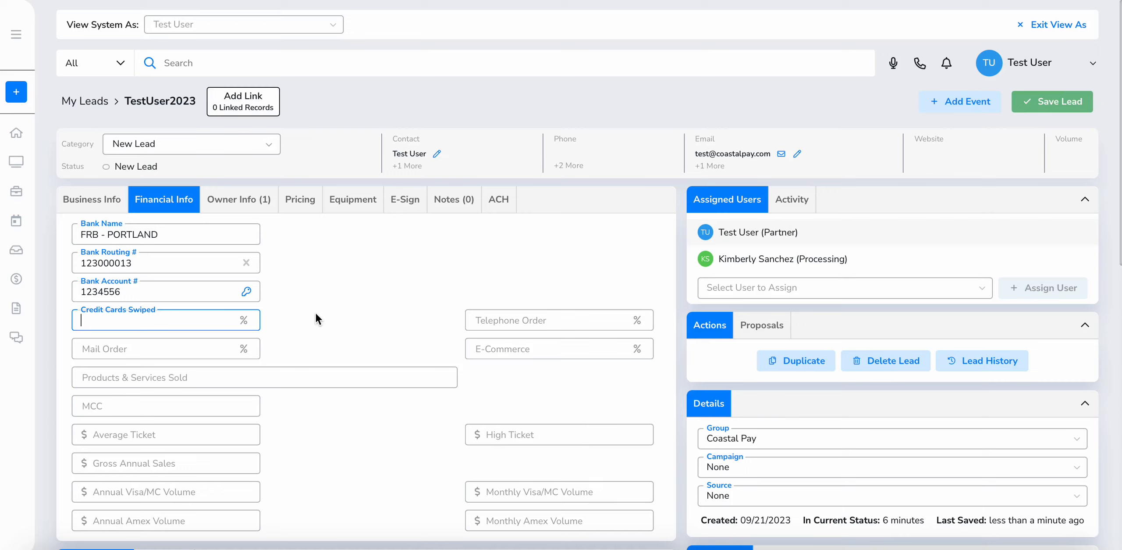
type("100")
key("Tab")
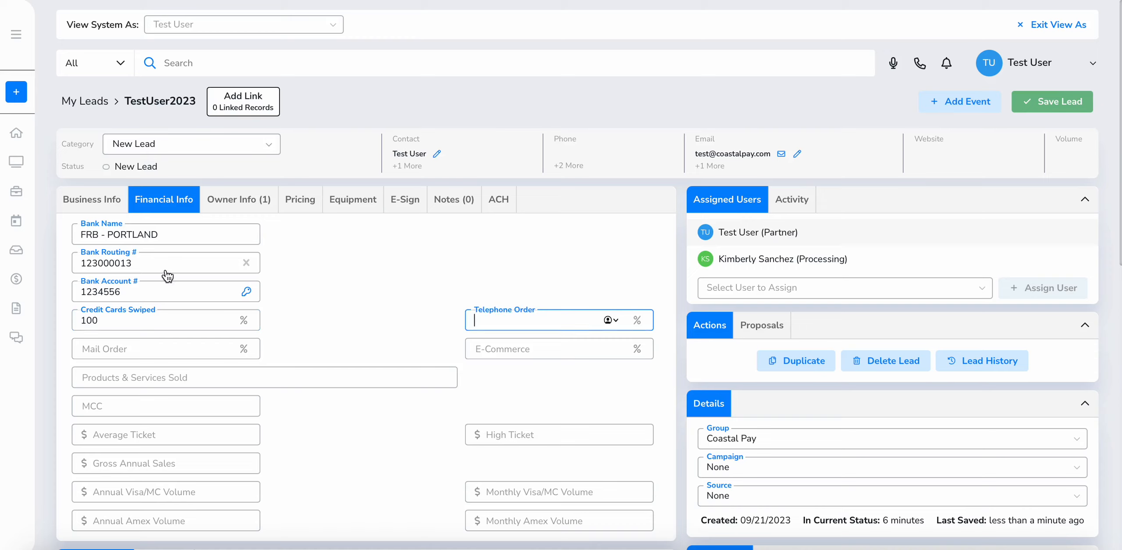
Set the products/services category to 5812 - Restaurants
left_click(199, 376)
type("re")
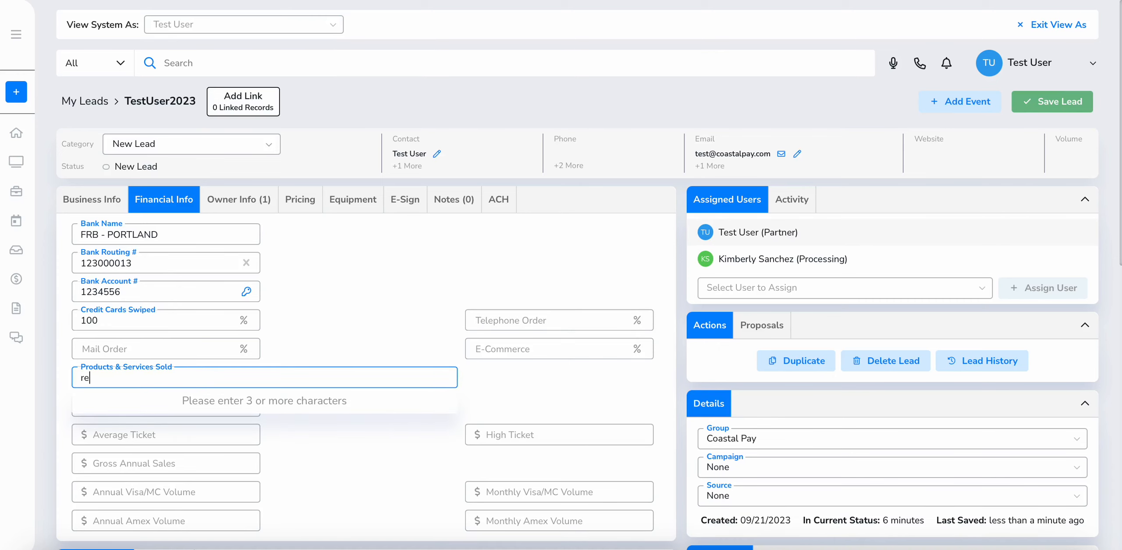
type("stau")
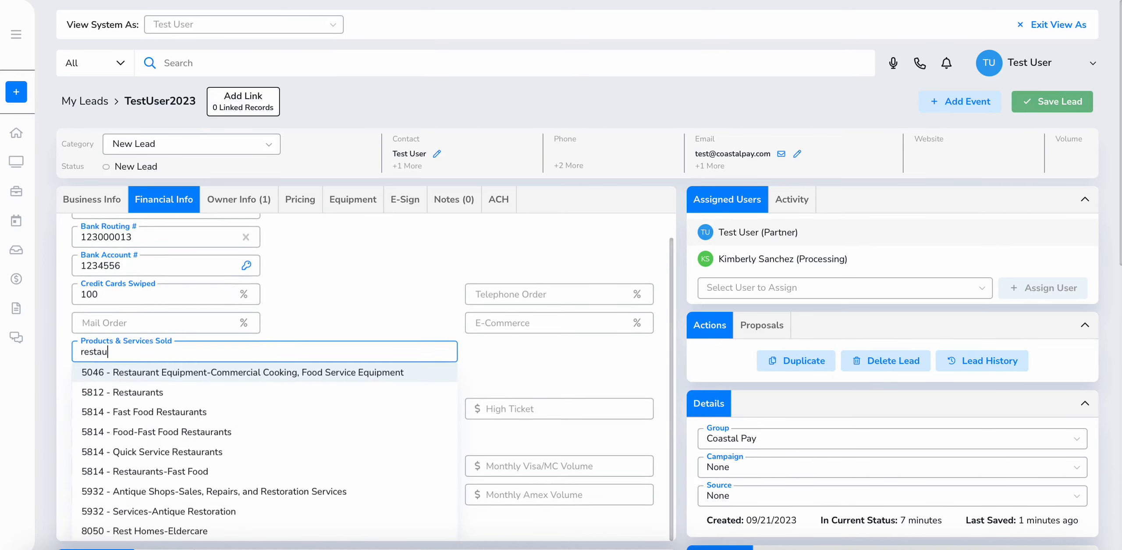
left_click(210, 404)
scroll(210, 406, "down", 5)
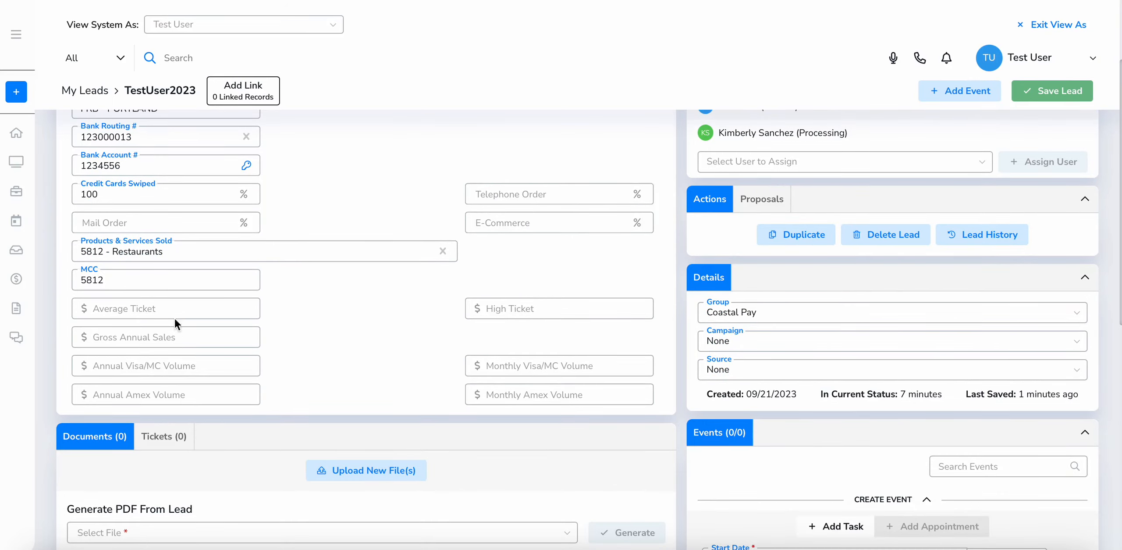
scroll(205, 286, "up", 2)
Enter average ticket 50, high ticket 5000 and gross annual sales 600000
left_click(205, 286)
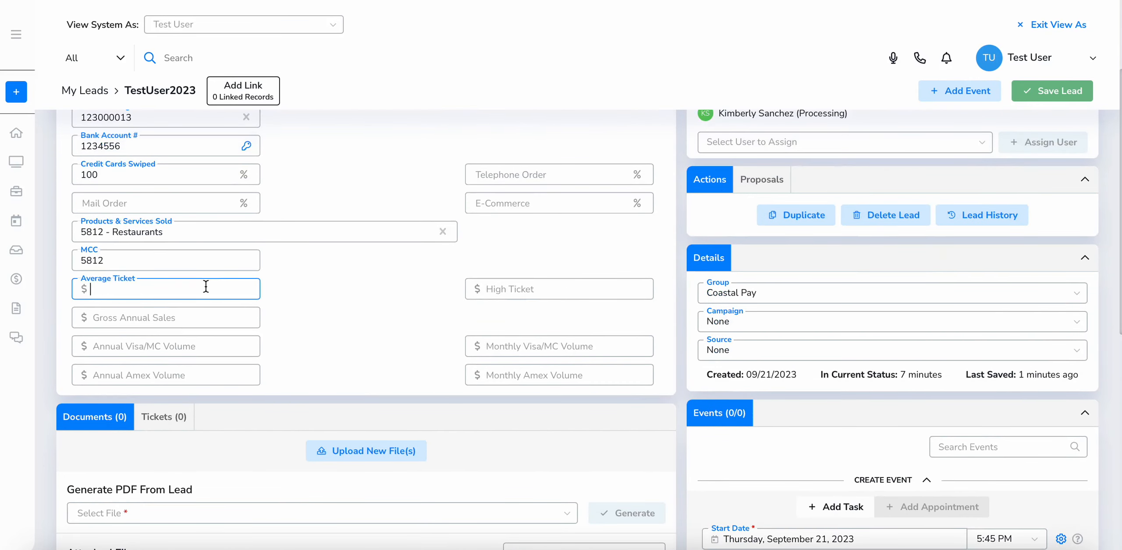
type("50")
key("Tab")
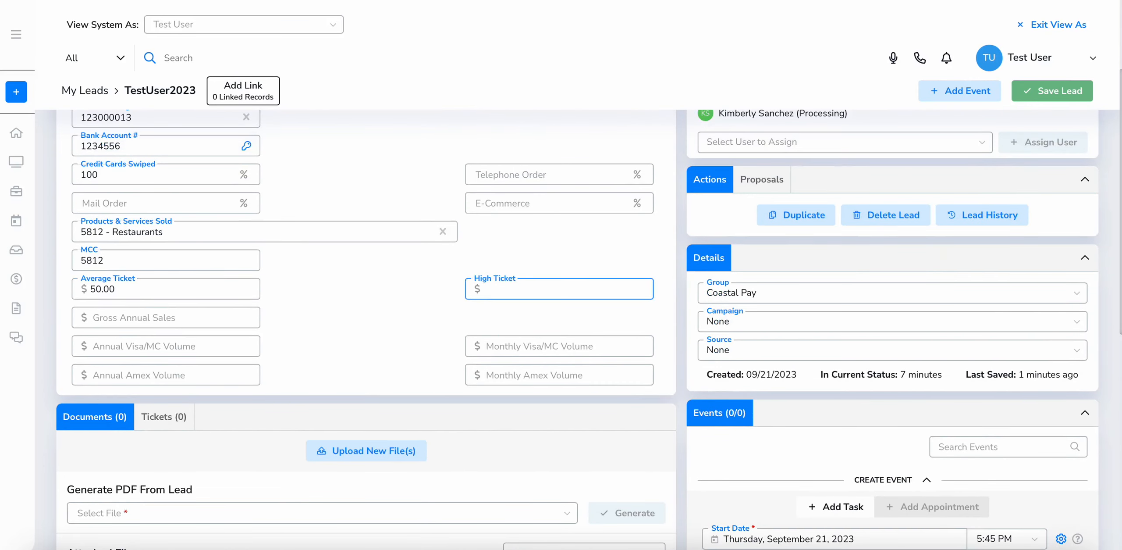
type("5000")
key("Tab")
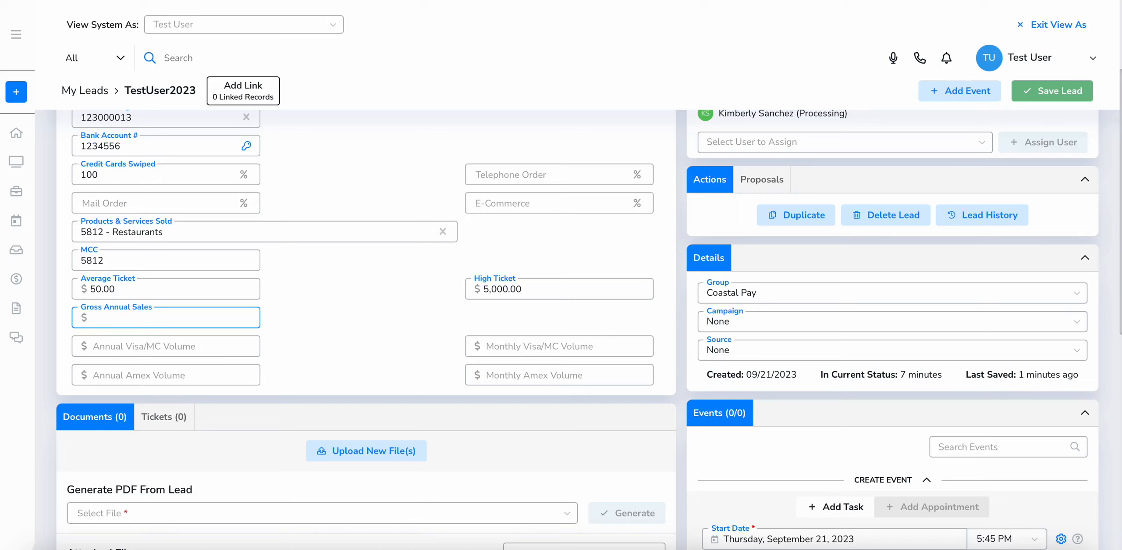
left_click(575, 294)
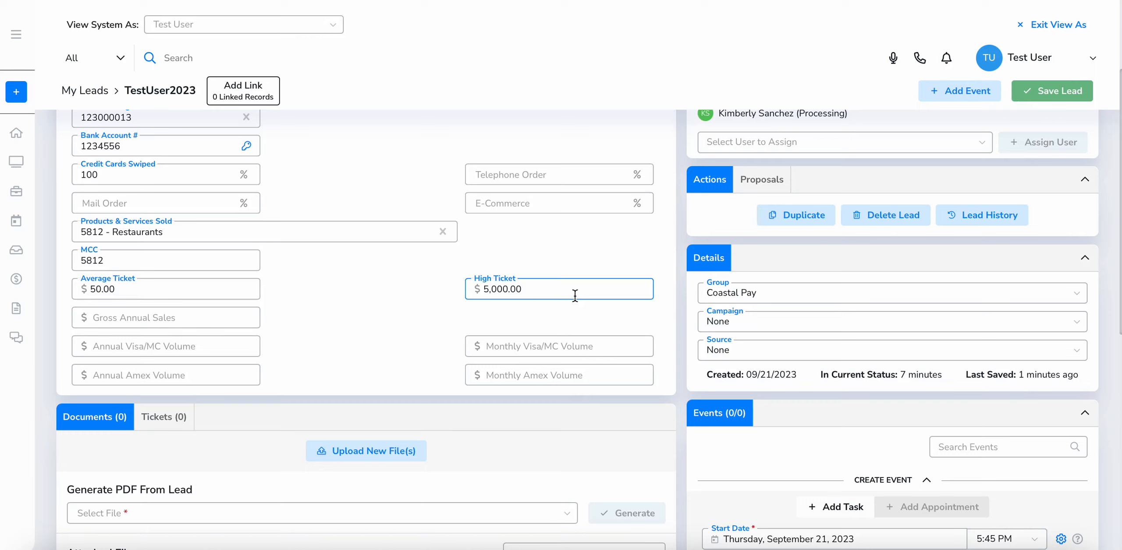
key("Tab")
type("600000")
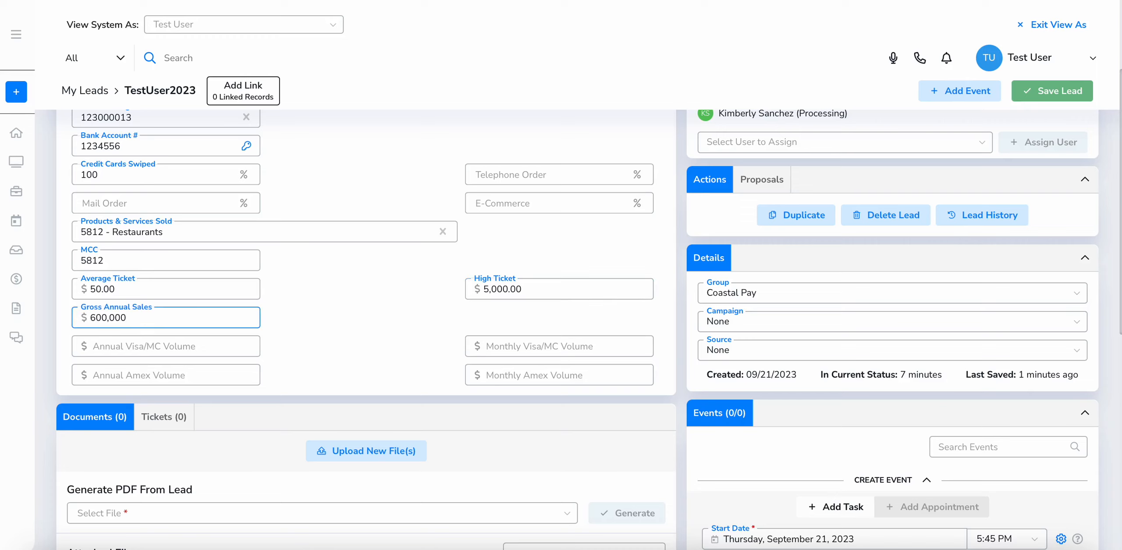
key("Tab")
key("Tab")
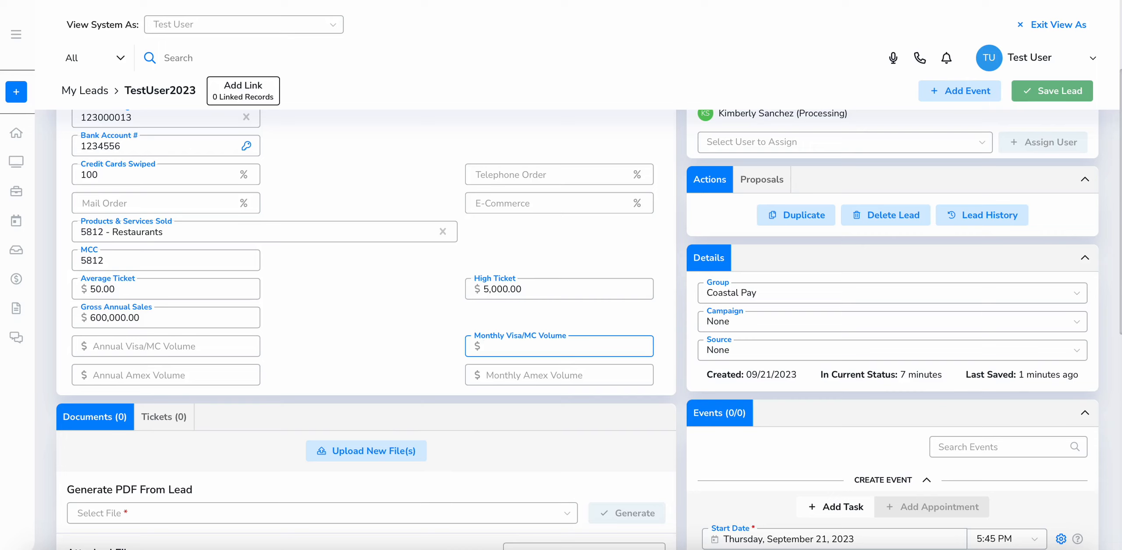
Enter monthly Visa/MC volume 45000 and monthly Amex volume 5000, then save the lead
left_click(195, 346)
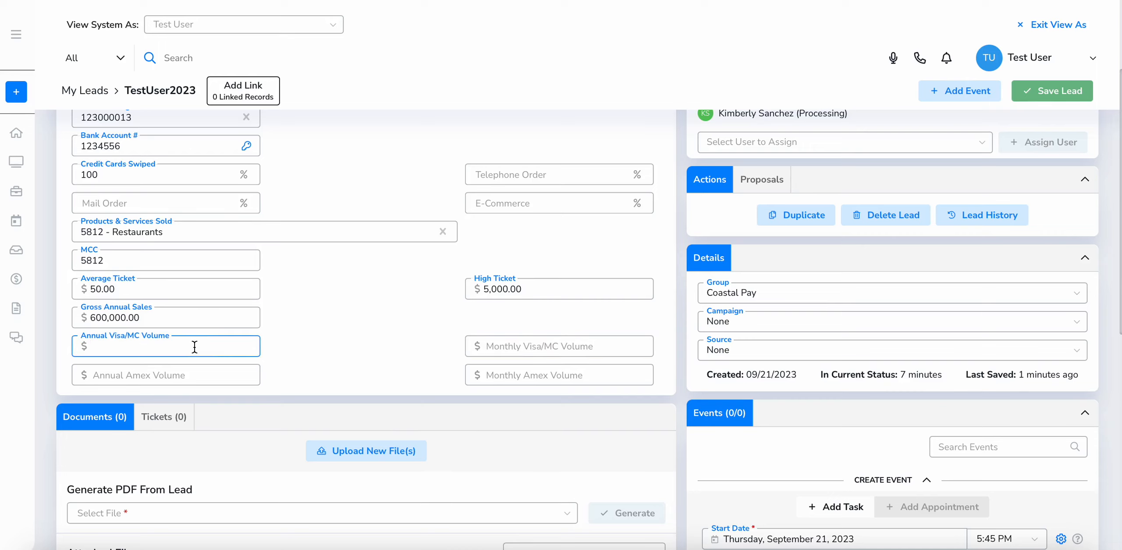
left_click(192, 375)
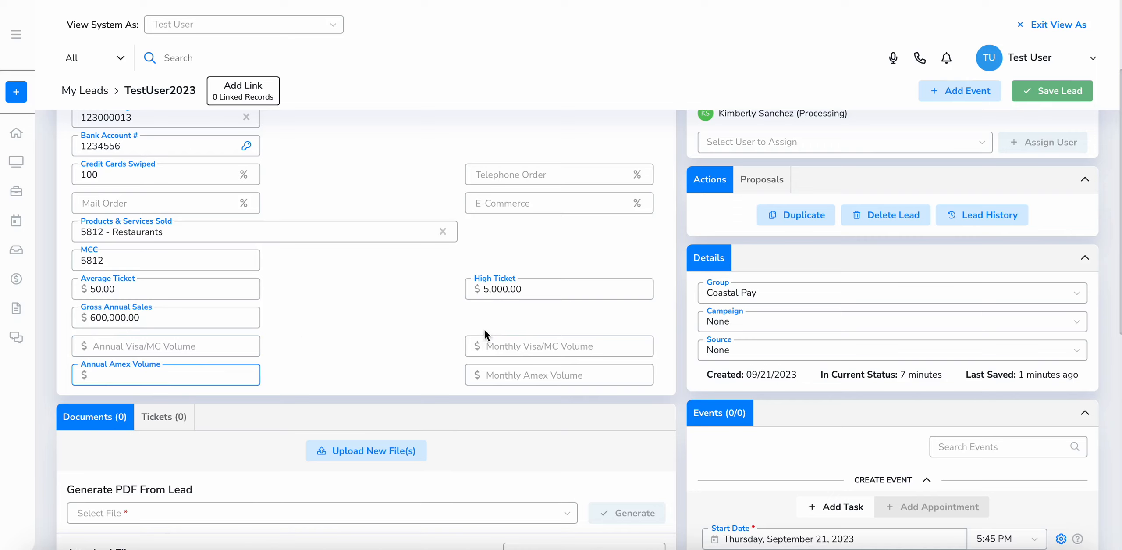
left_click(539, 337)
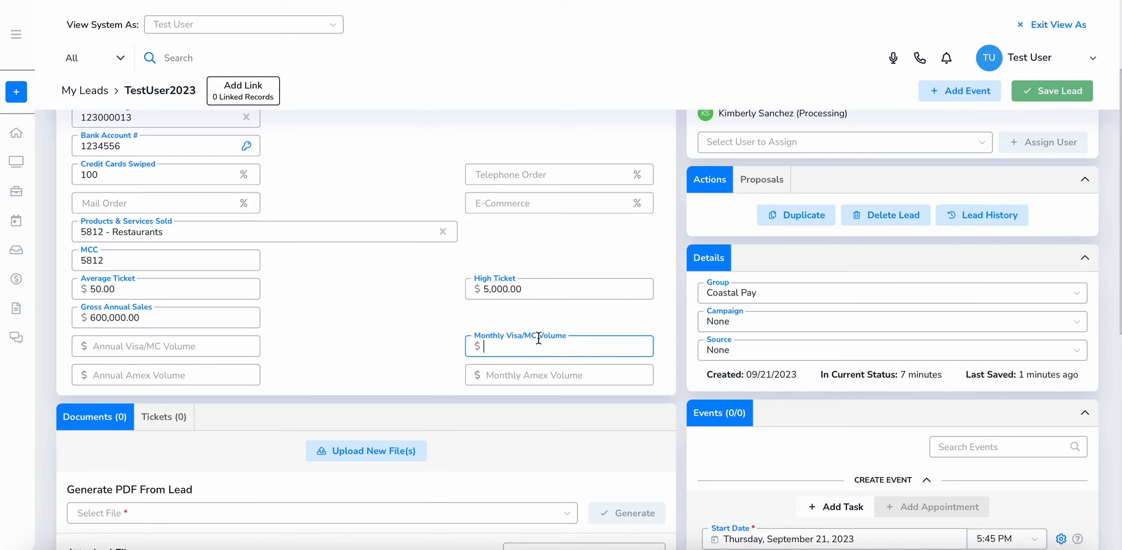
type("450000")
key("Tab")
key("Tab")
type("5000")
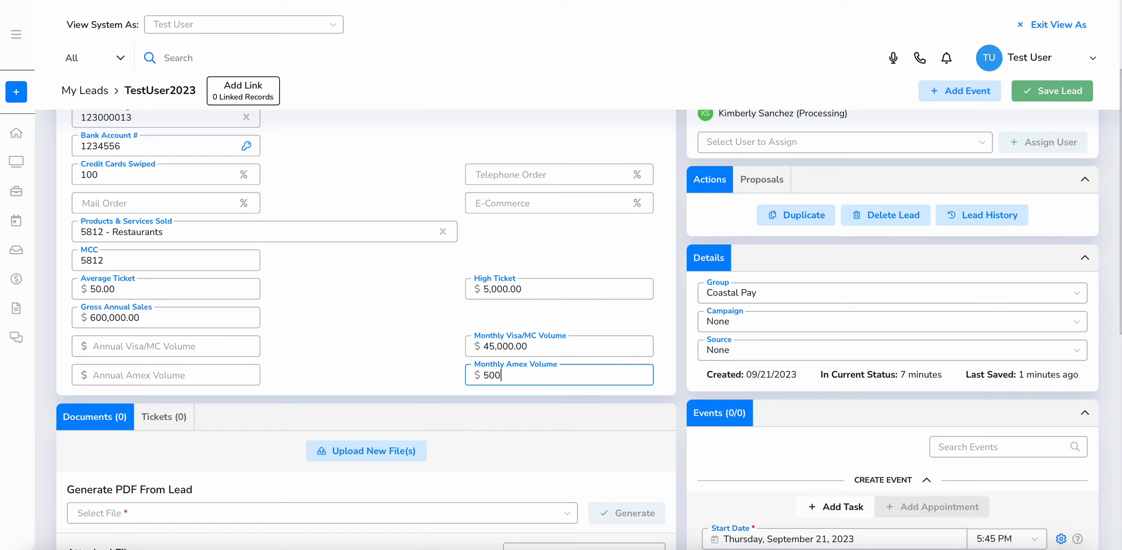
left_click(1044, 93)
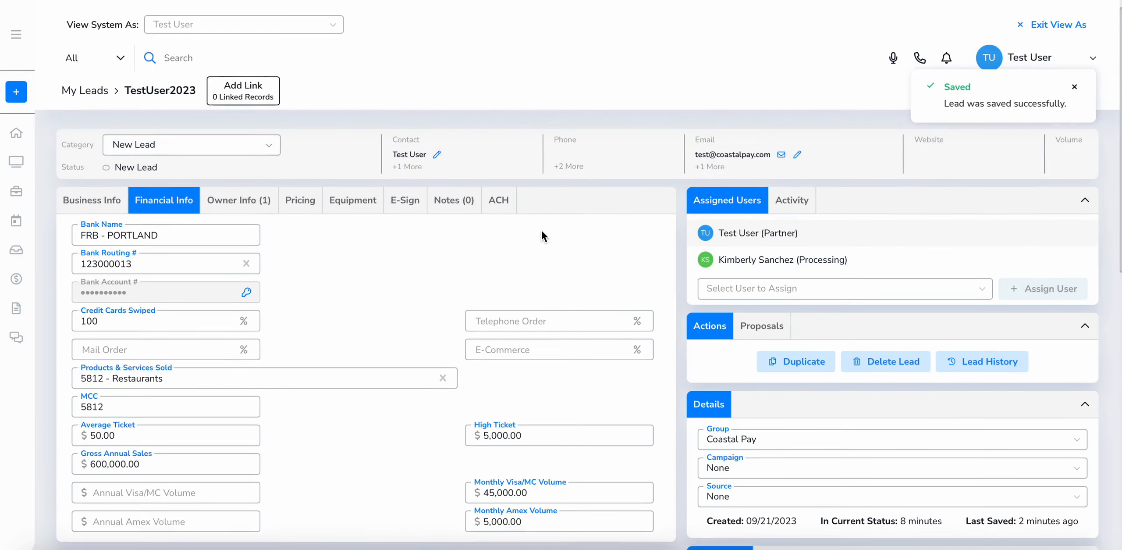
Open the ACH section and check its Monthly Volume, Rate, Per File Fee and Notification of Change fields
left_click(508, 198)
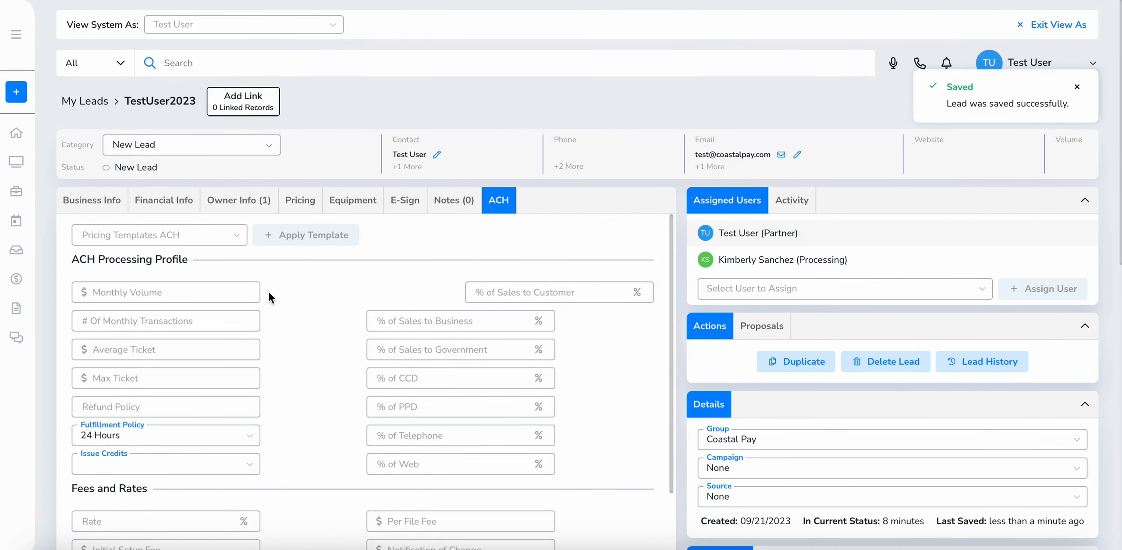
scroll(263, 293, "down", 1)
left_click(229, 248)
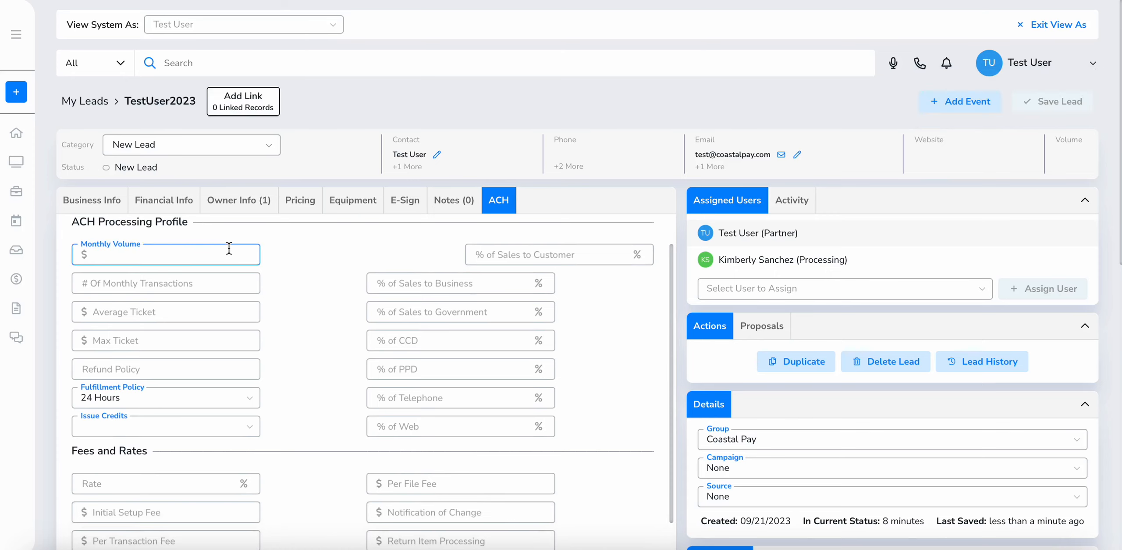
scroll(220, 431, "down", 5)
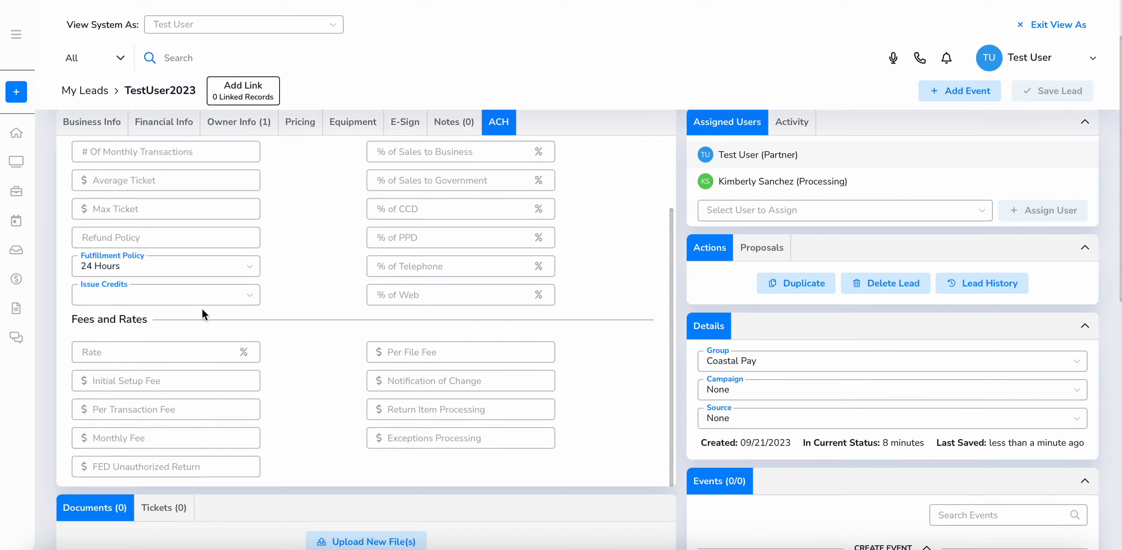
left_click(148, 352)
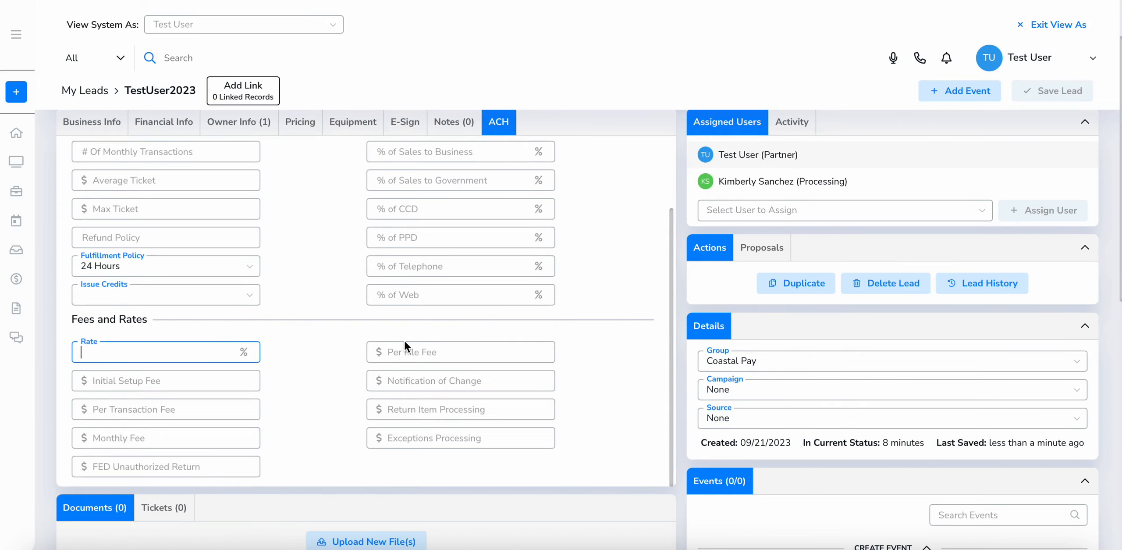
left_click(420, 356)
left_click(422, 375)
scroll(186, 374, "up", 3)
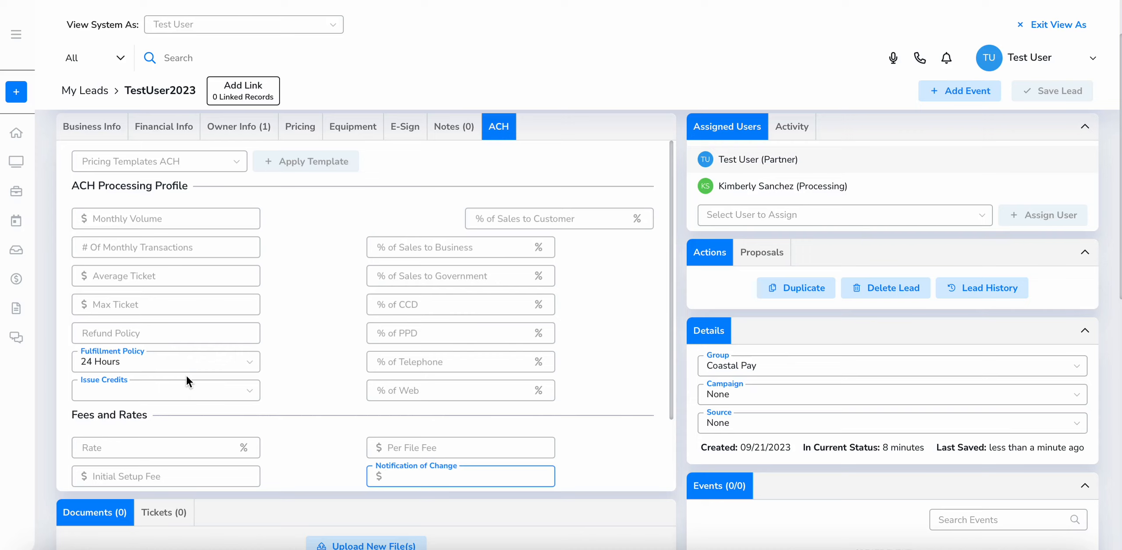
Go through the Notes section to the lead's E-Sign section
left_click(451, 128)
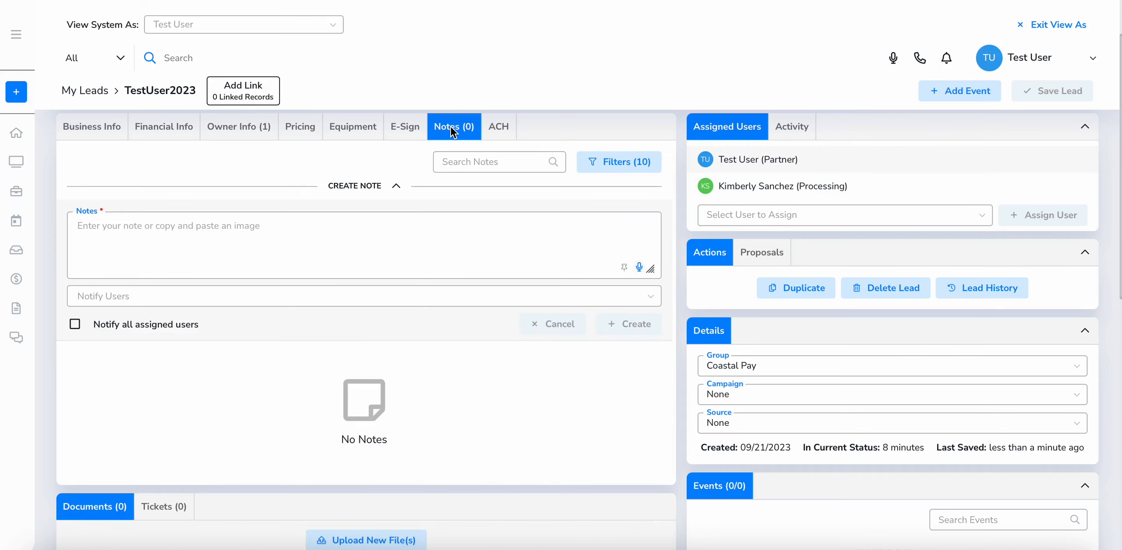
scroll(236, 249, "up", 1)
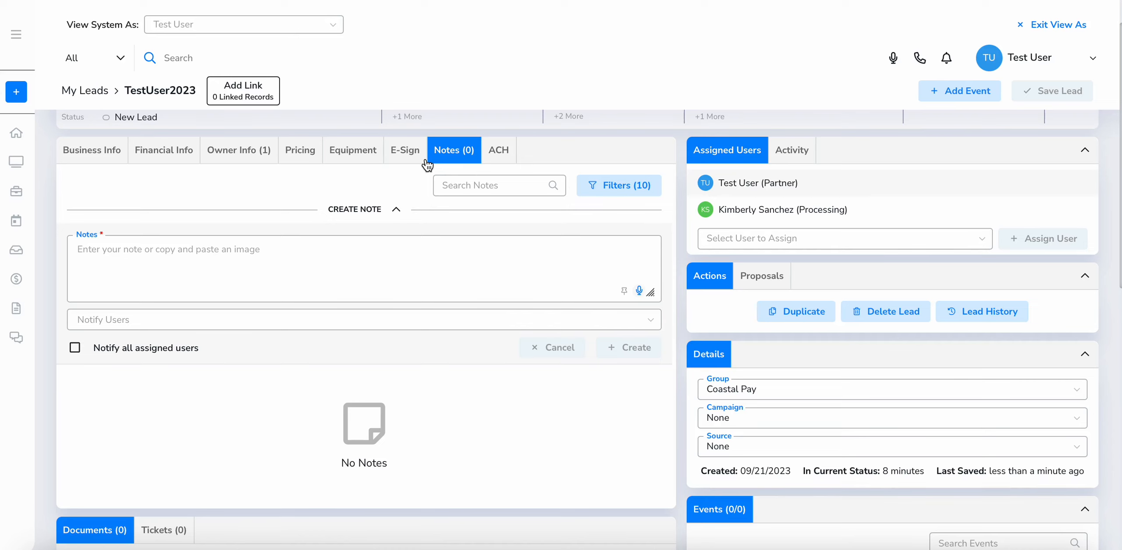
left_click(411, 155)
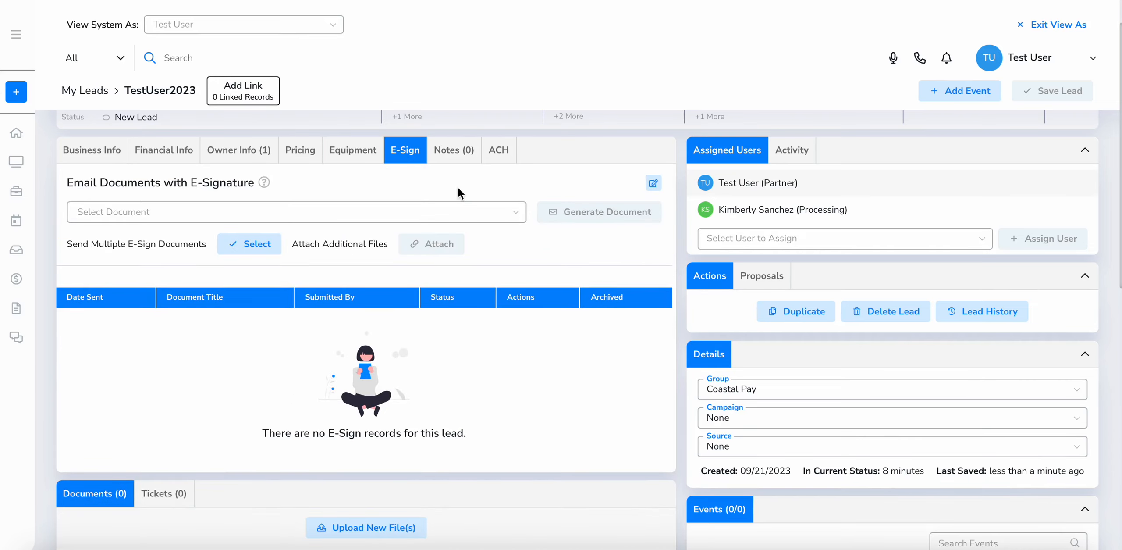
Select Elavon Application, generate it for e-signature, and preview the signer's e-sign email
left_click(307, 208)
type("ekav")
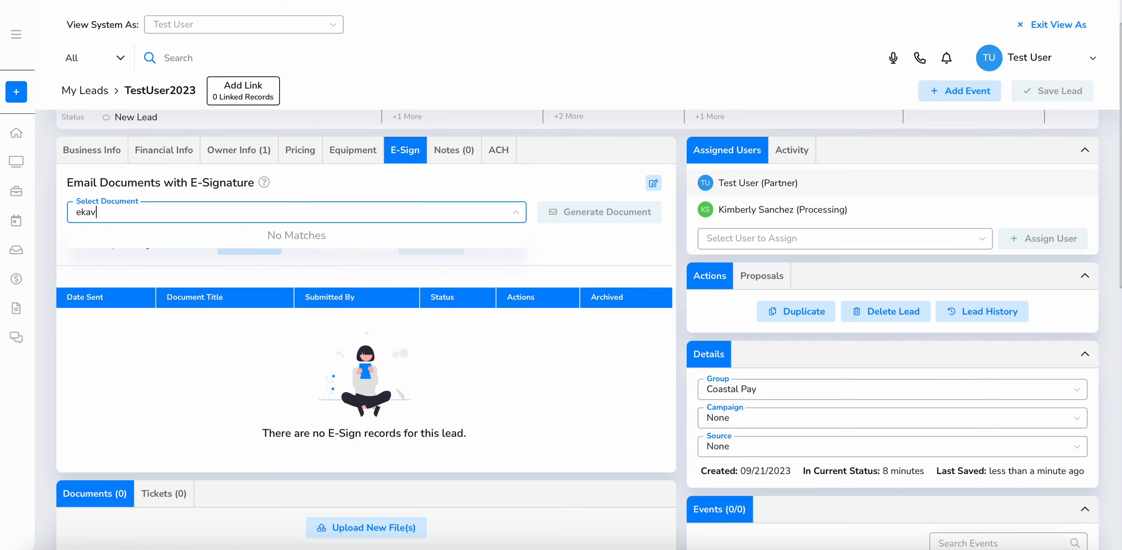
key("BackSpace")
key("BackSpace")
key("BackSpace")
type("lav")
key("Return")
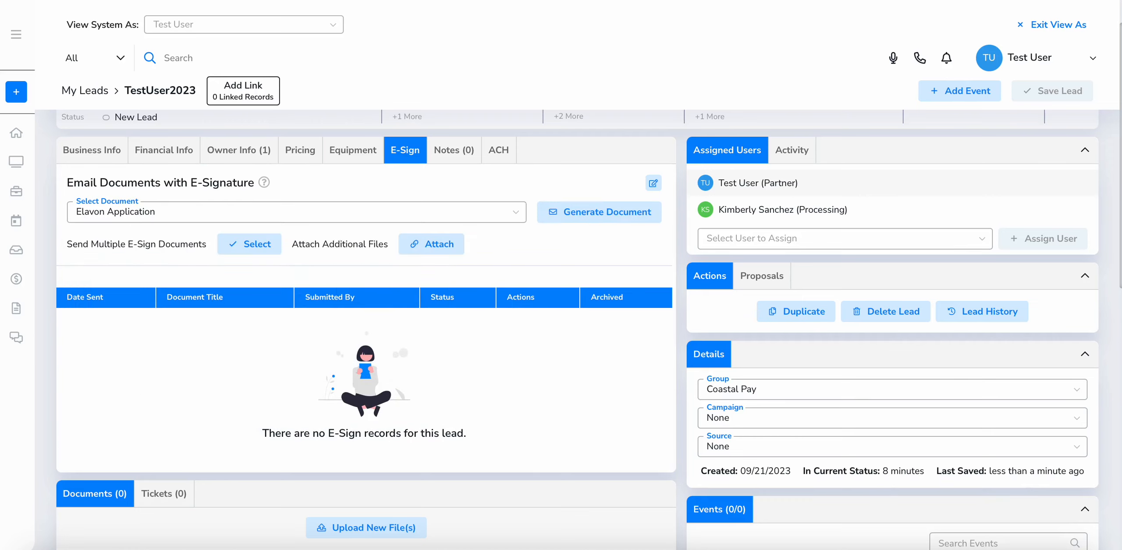
left_click(627, 212)
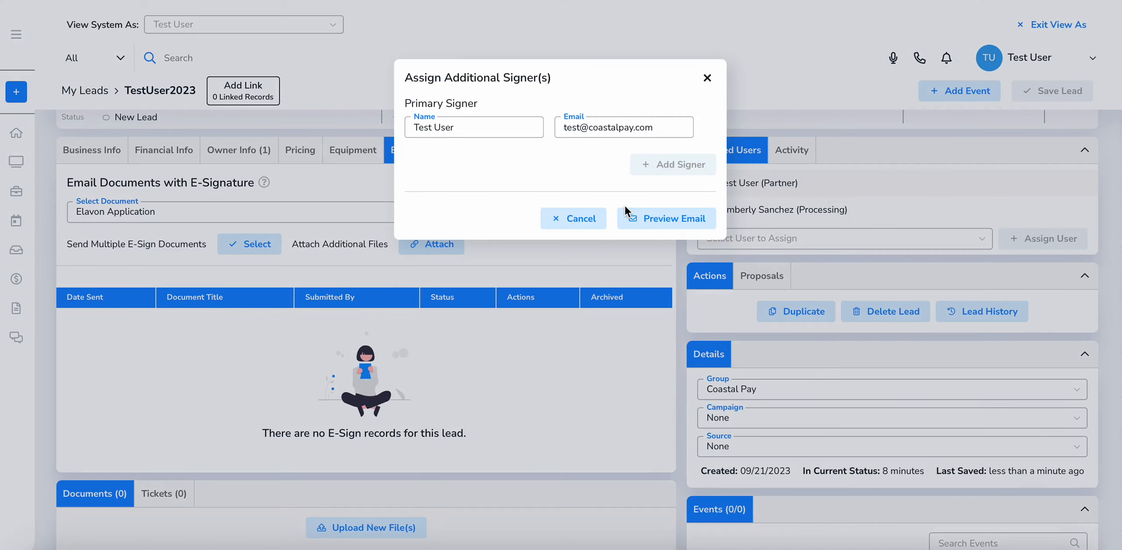
left_click(654, 221)
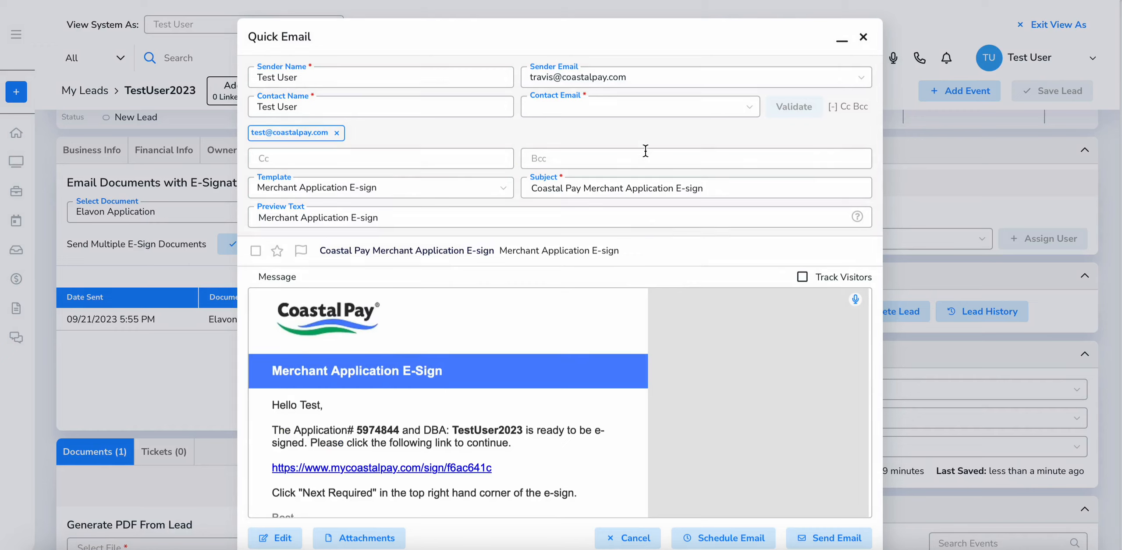
Enter the contact's e-mail address and send the Merchant Application e-sign email
left_click(660, 104)
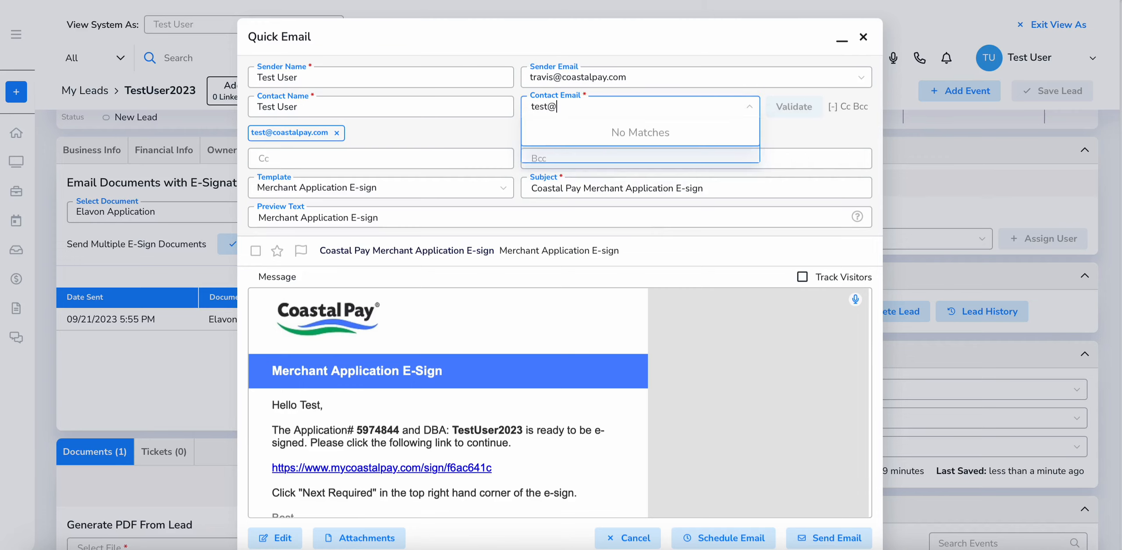
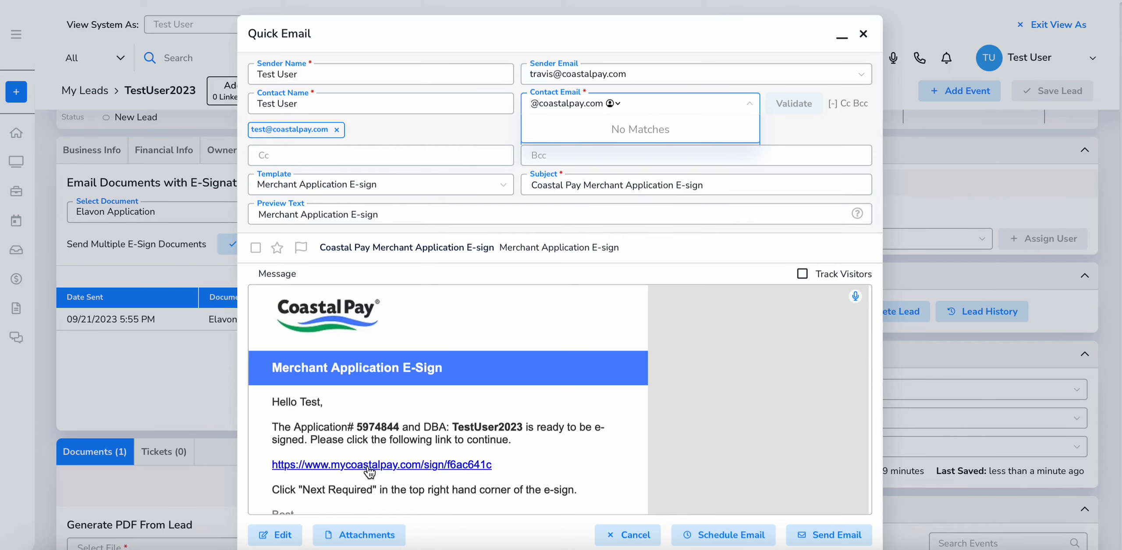
left_click(776, 468)
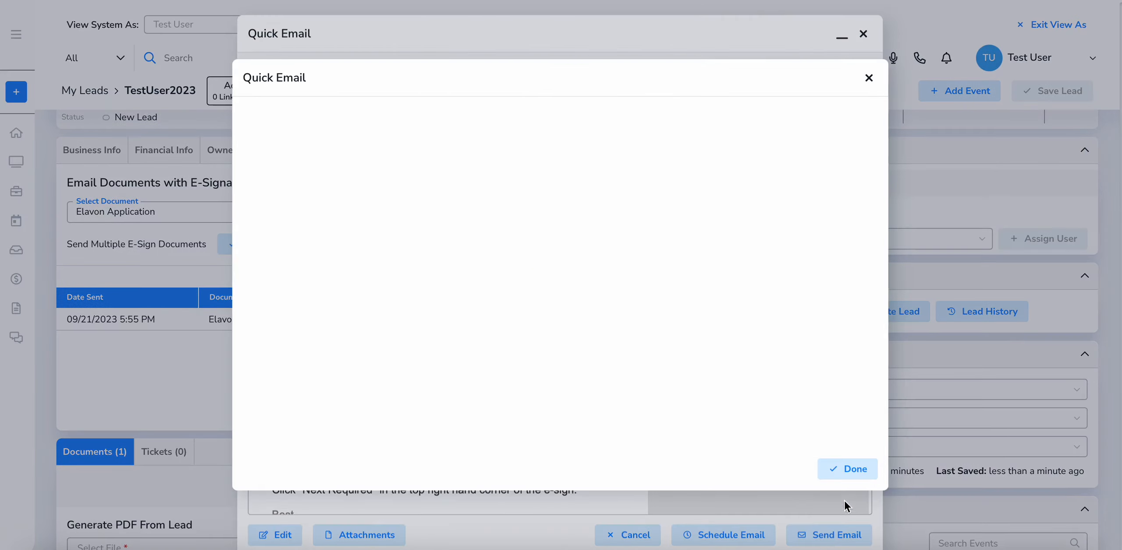
left_click(854, 473)
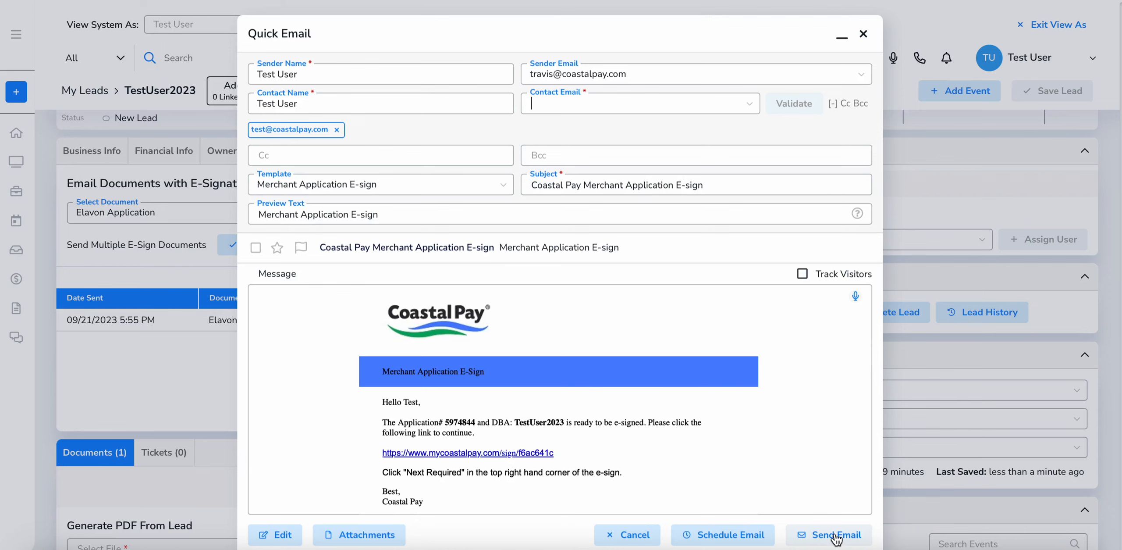
left_click(837, 538)
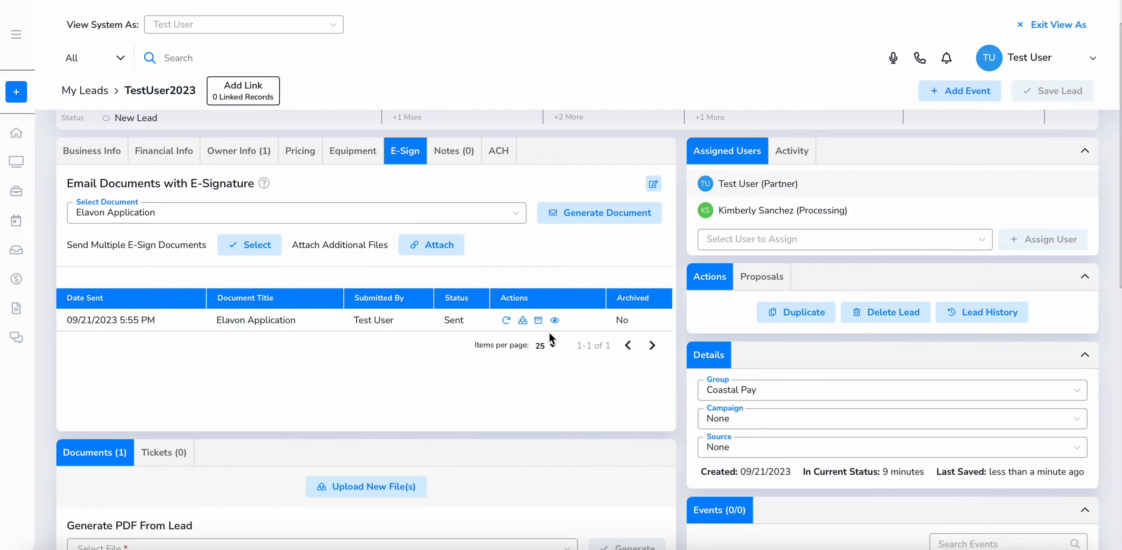
scroll(549, 333, "down", 4)
scroll(549, 336, "down", 6)
scroll(549, 336, "up", 5)
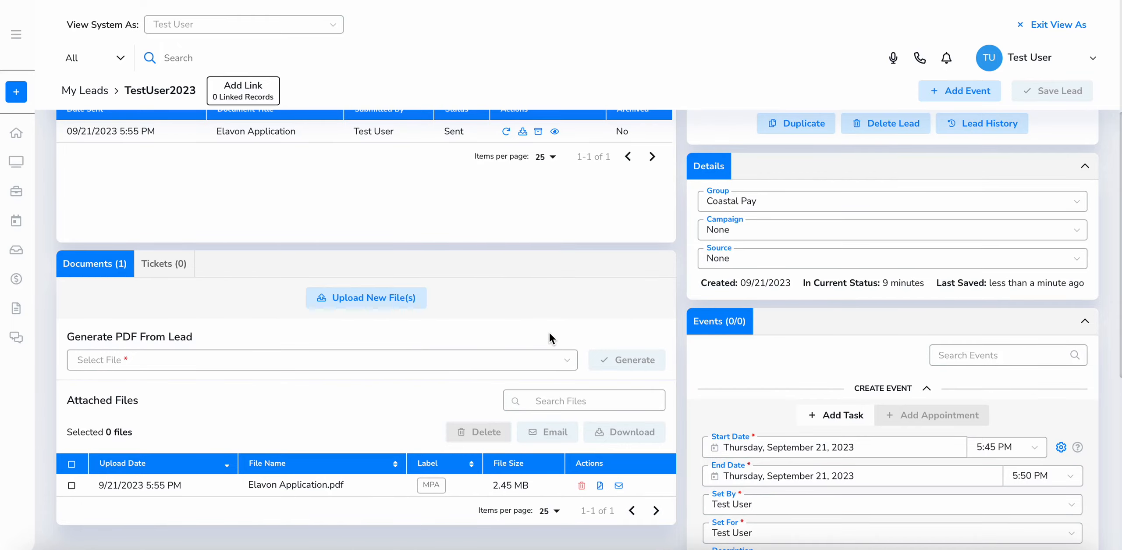
scroll(549, 332, "up", 5)
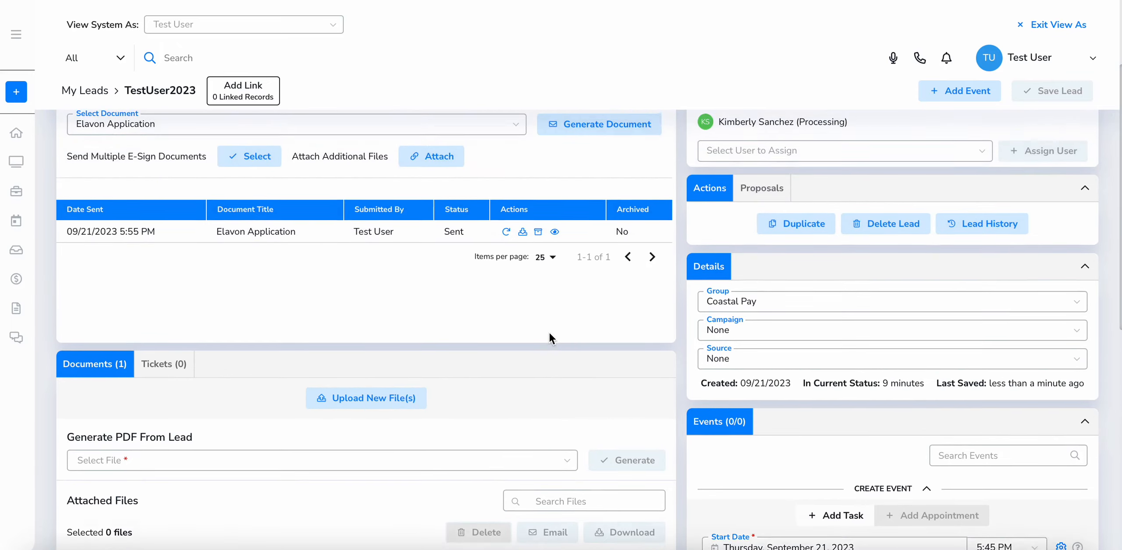
scroll(211, 256, "down", 6)
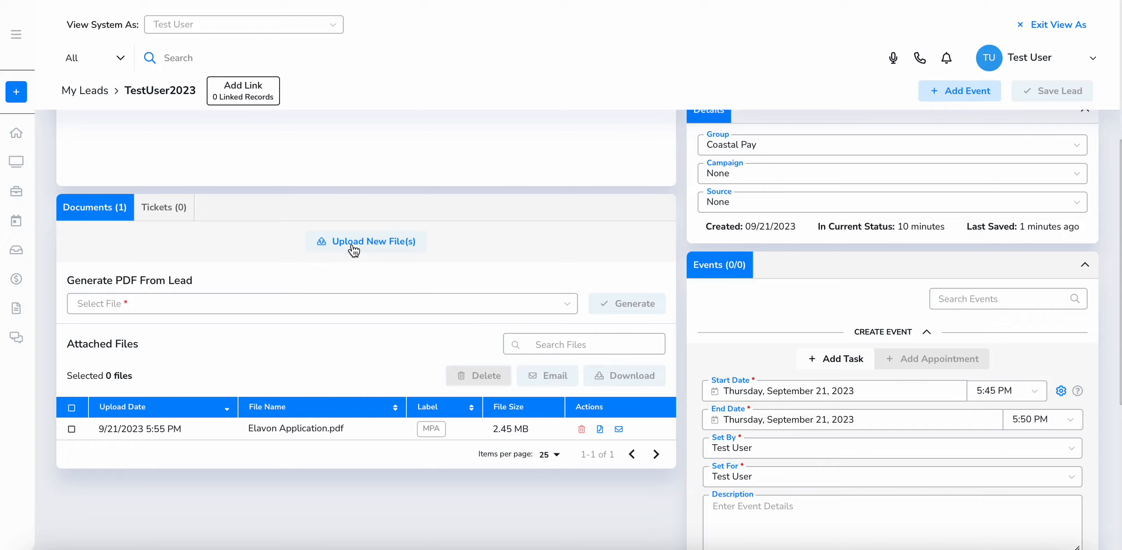
scroll(353, 248, "up", 6)
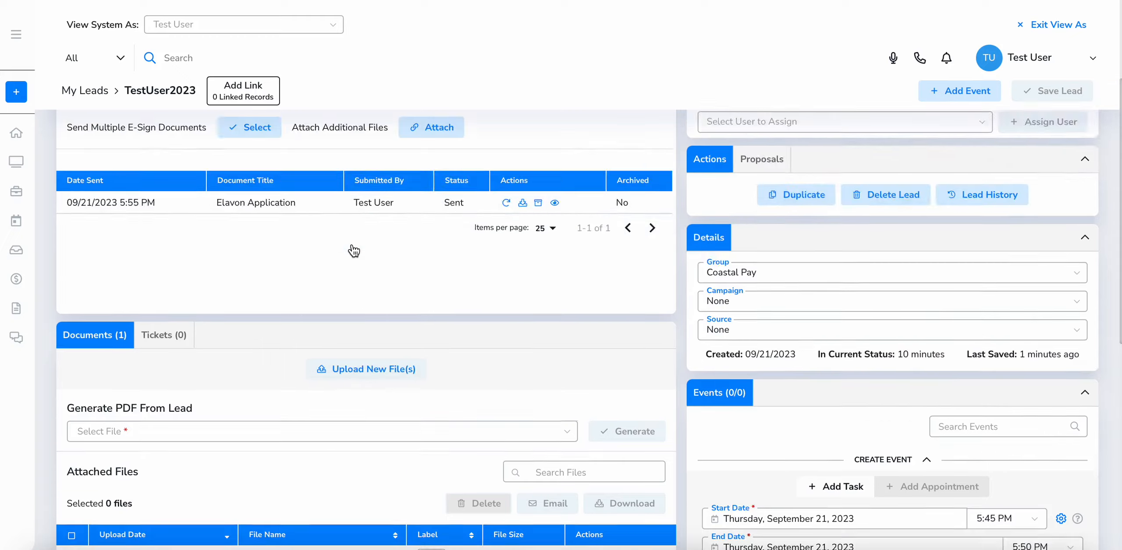